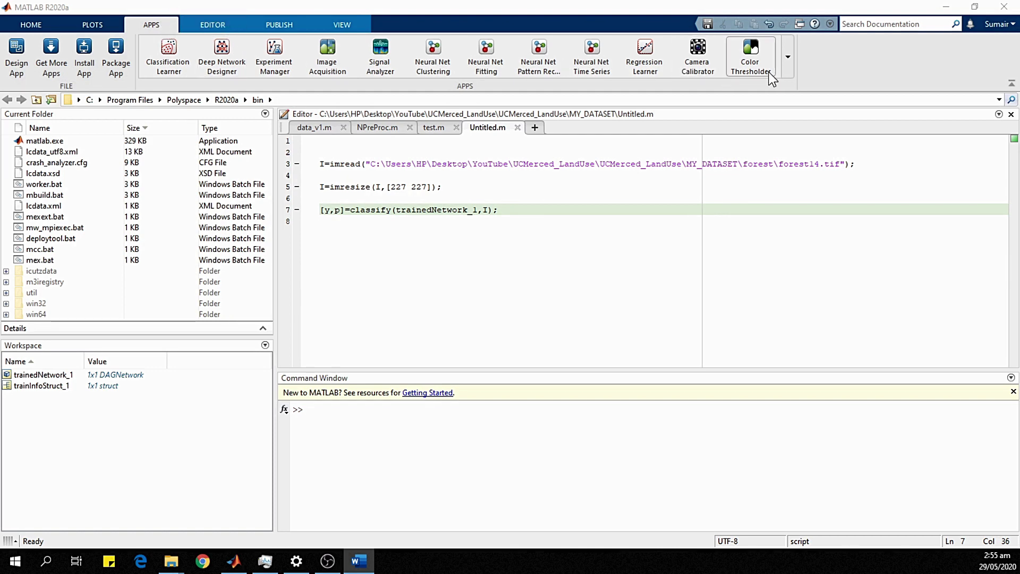
# Launch Deep Network Designer from the APPS gallery and maximize its window.
pyautogui.click(788, 58)
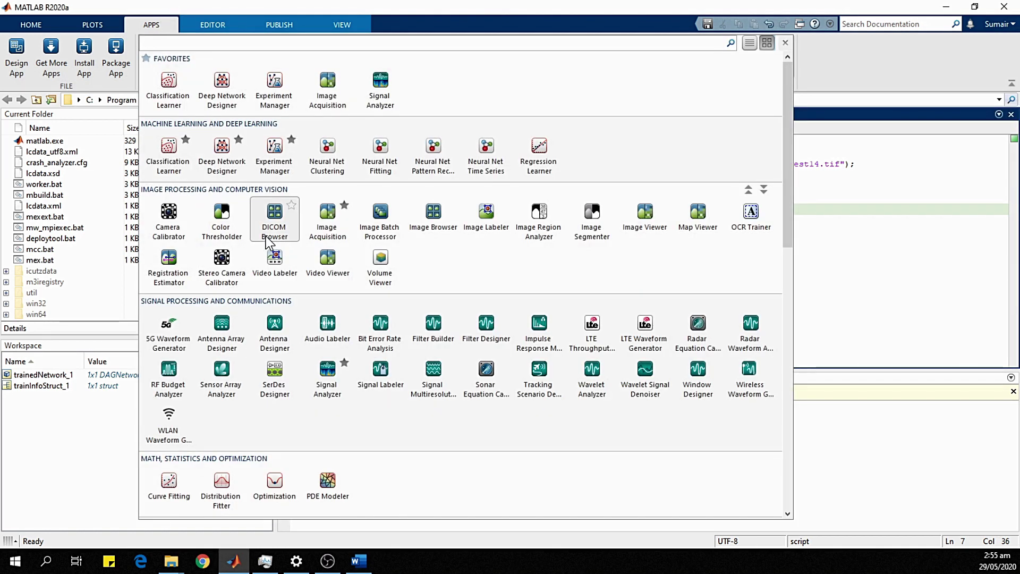
pyautogui.click(223, 159)
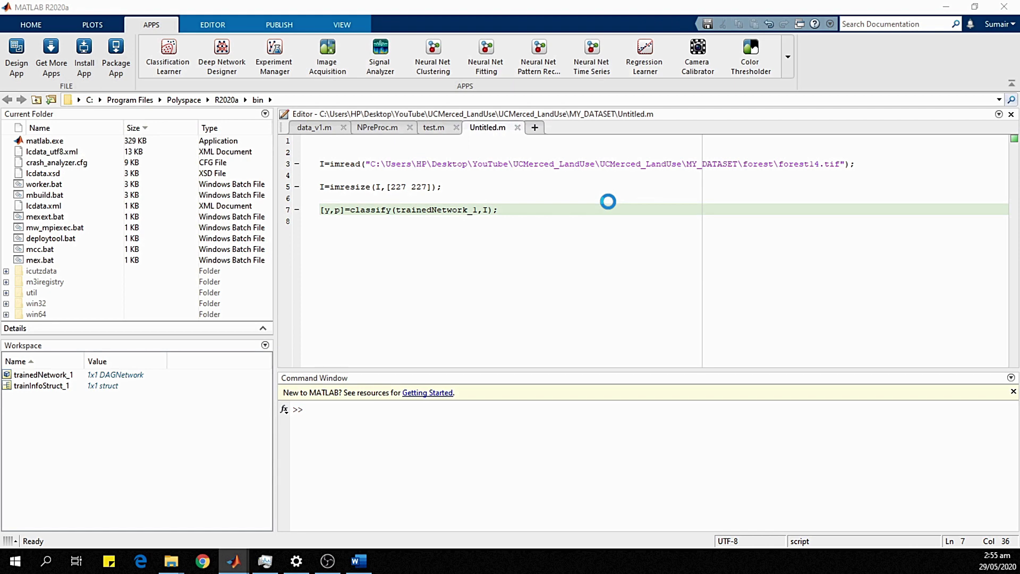
pyautogui.moveTo(200, 131); pyautogui.dragTo(302, 116)
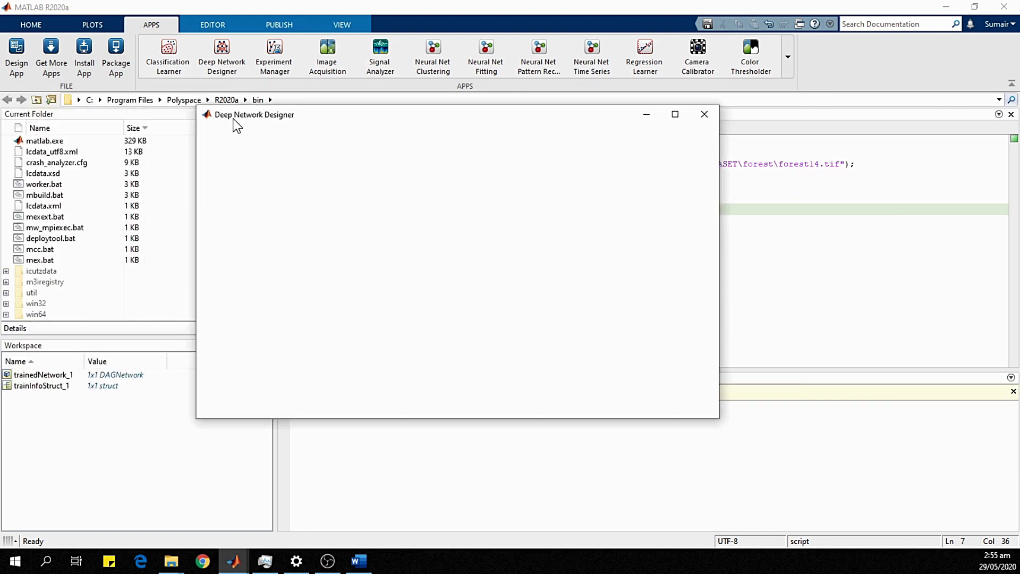
pyautogui.doubleClick(324, 113)
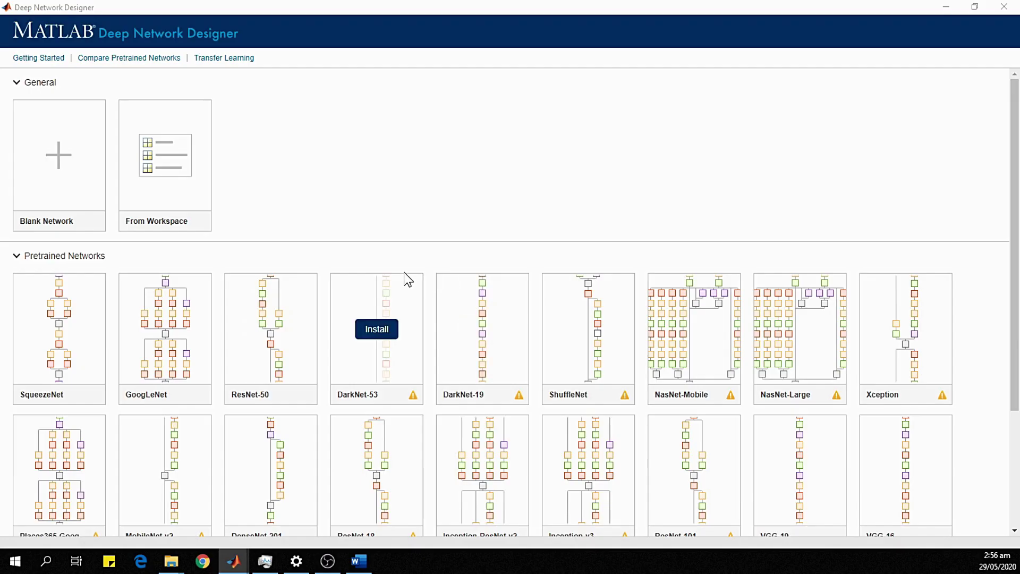
# Scroll down to the pretrained AlexNet tile and open it for editing.
pyautogui.scroll(-3, 326, 291)
pyautogui.scroll(-1, 328, 299)
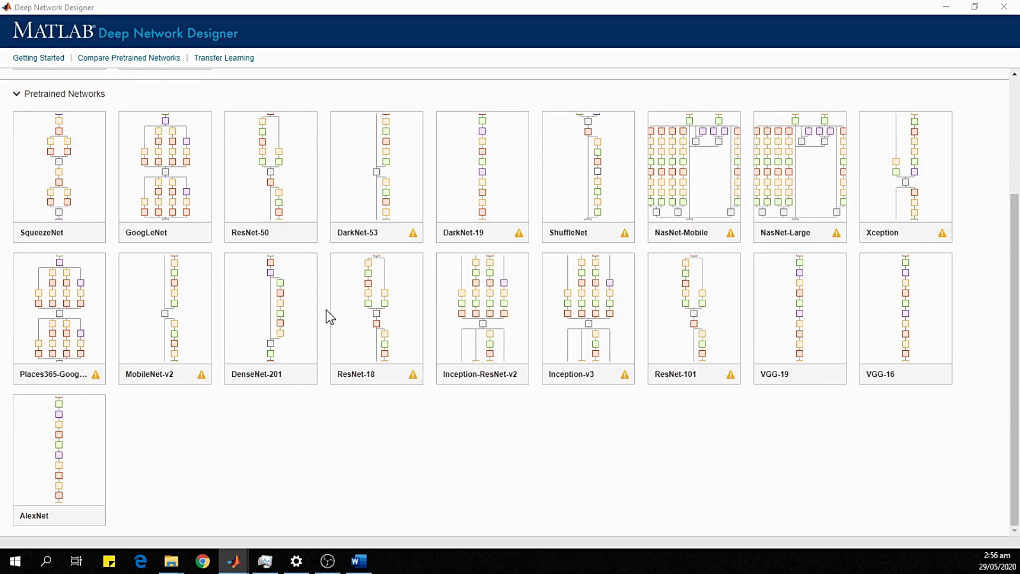
pyautogui.moveTo(69, 453)
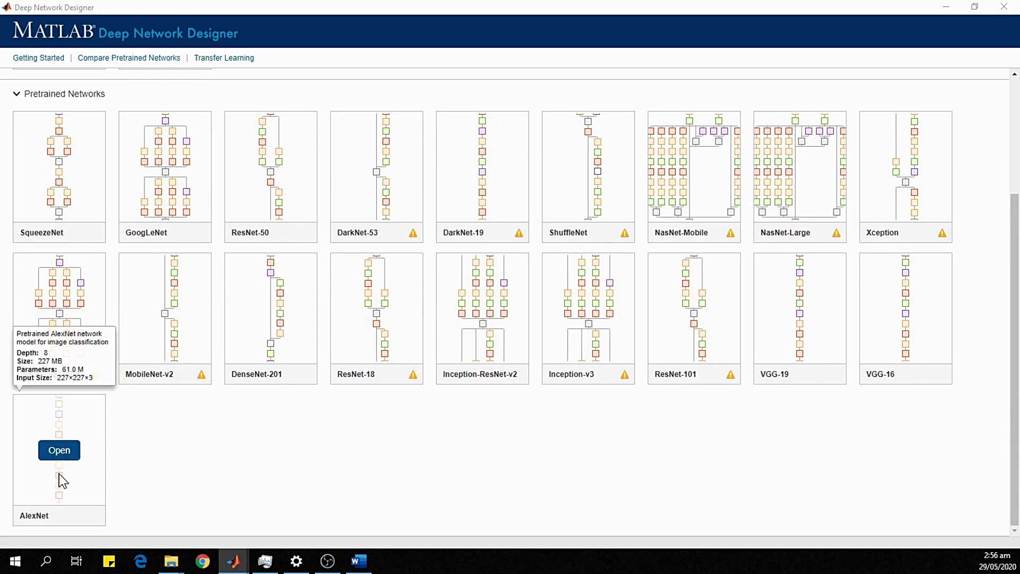
pyautogui.click(60, 449)
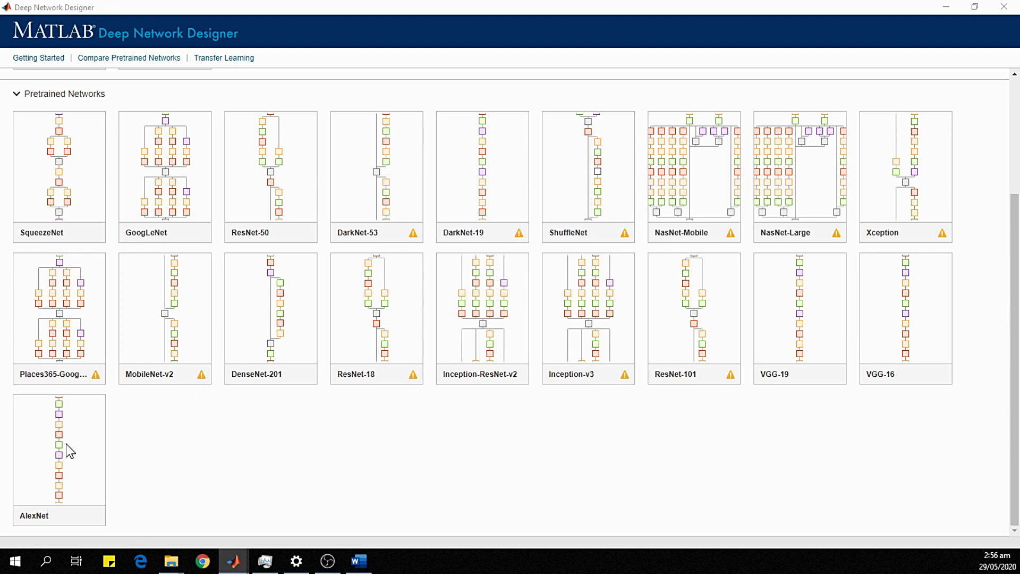
pyautogui.moveTo(44, 481)
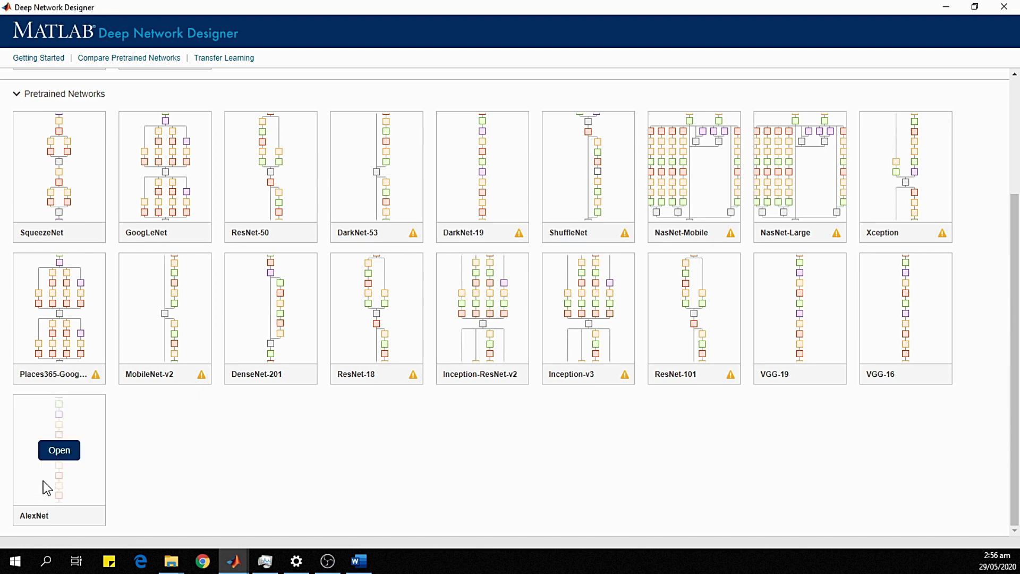
pyautogui.click(63, 455)
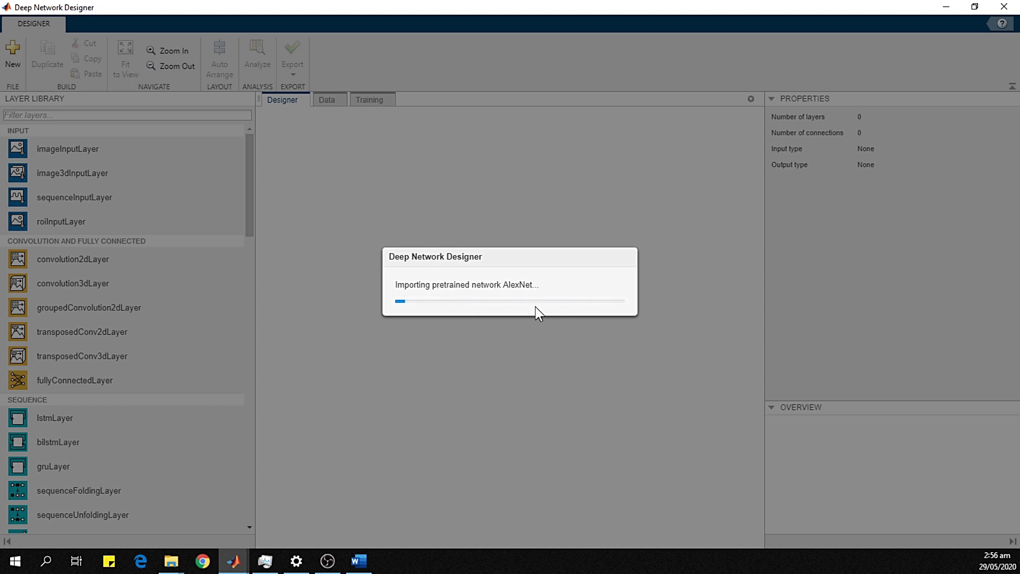
# Let the AlexNet import finish, look over the Data and Training tabs, then return to Designer.
pyautogui.click(358, 561)
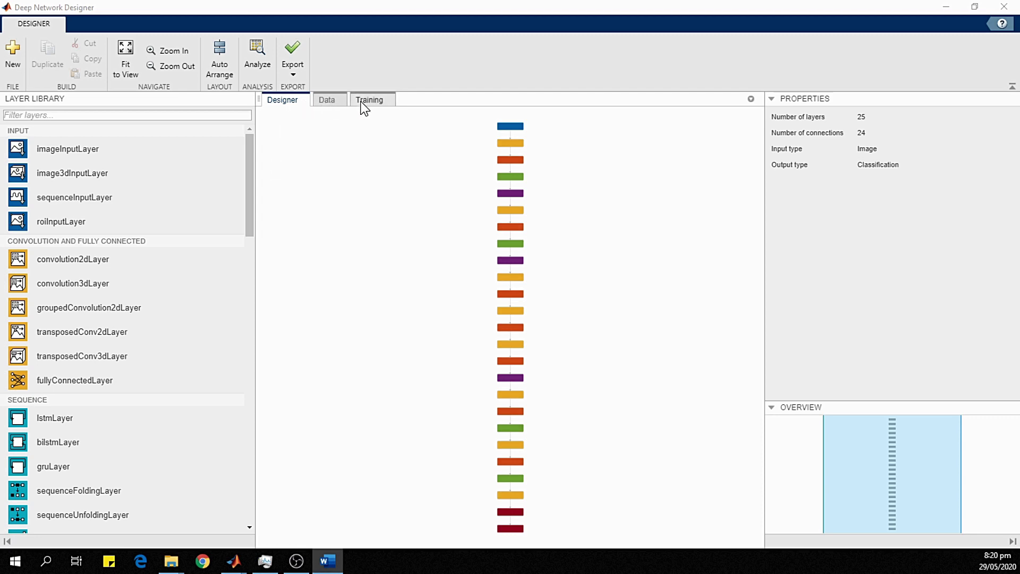
pyautogui.click(326, 101)
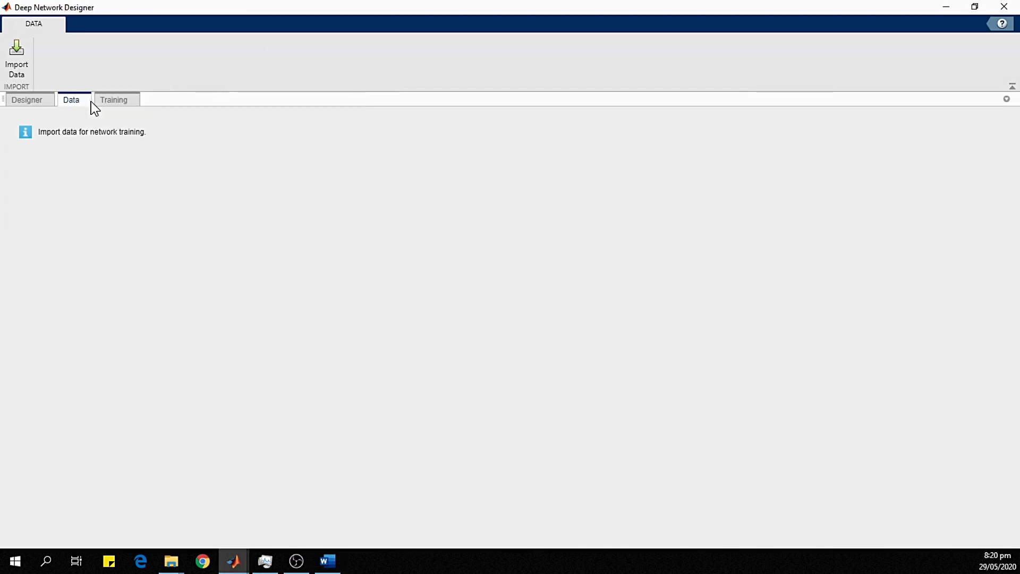
pyautogui.click(118, 101)
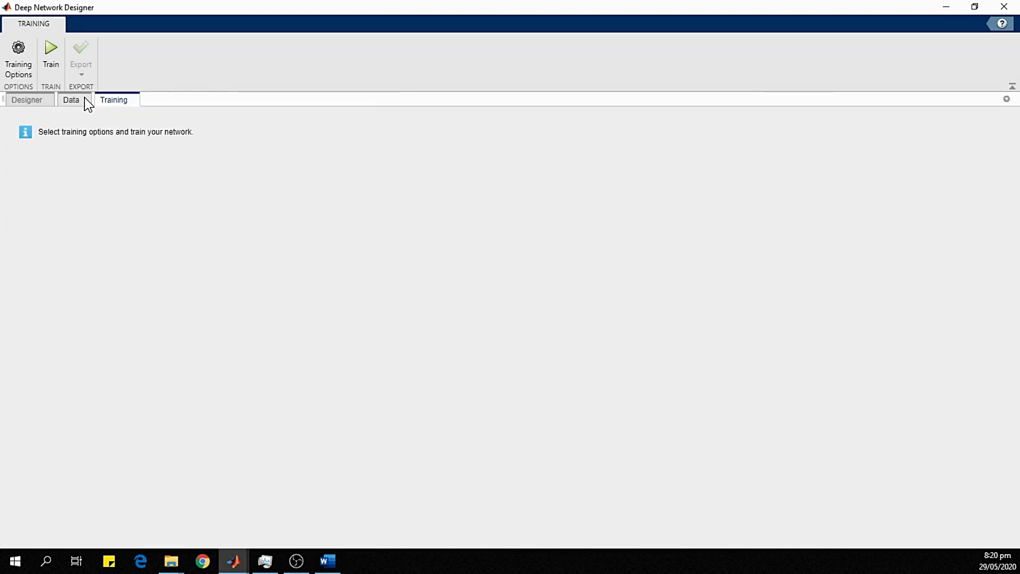
pyautogui.click(33, 100)
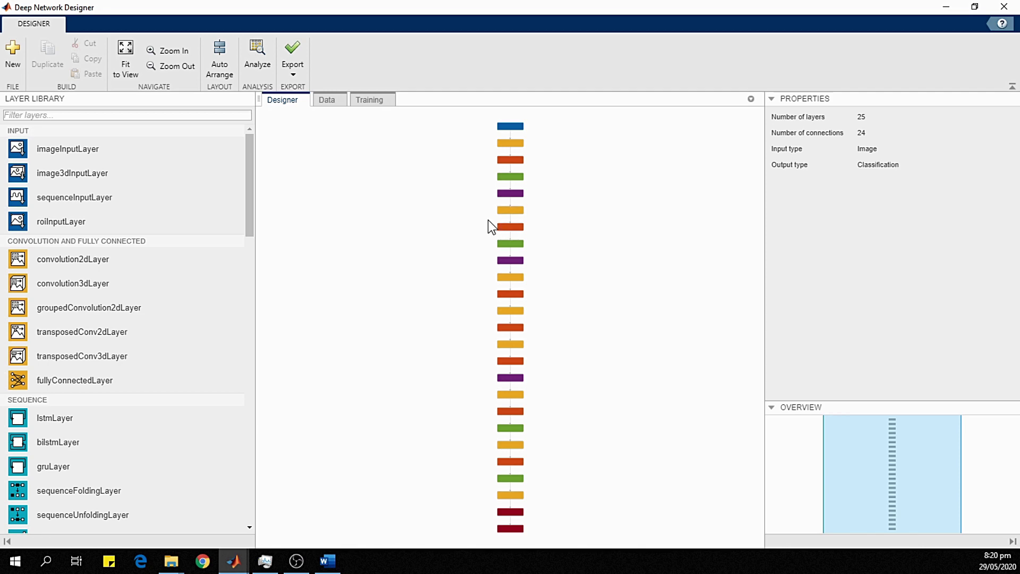
pyautogui.click(327, 102)
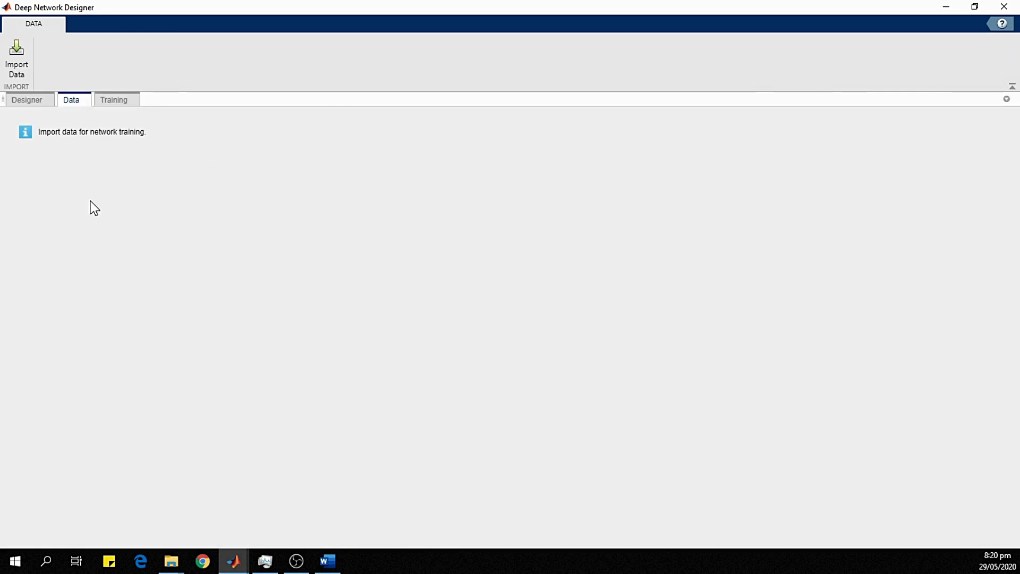
pyautogui.click(115, 101)
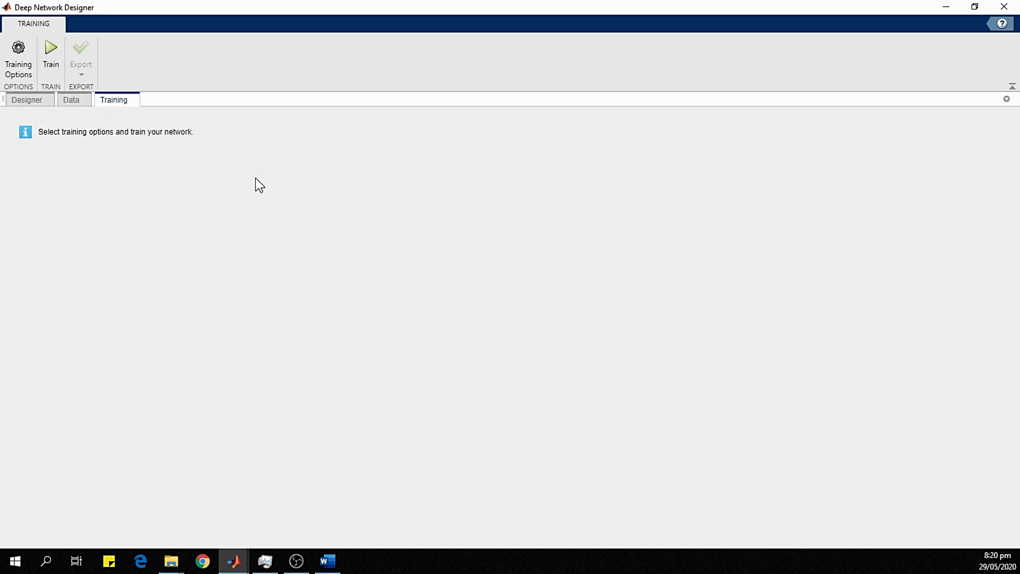
pyautogui.click(39, 104)
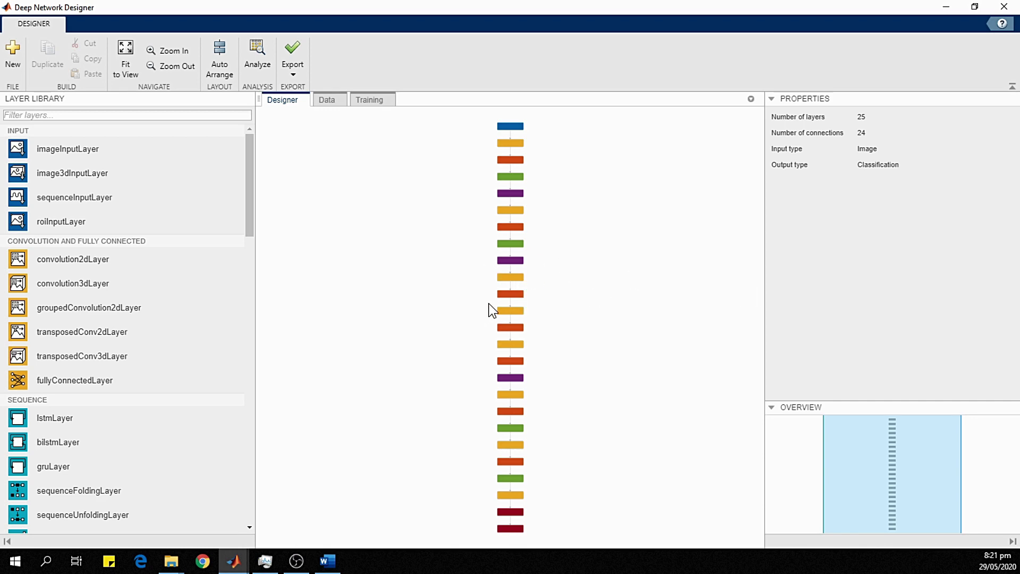
# Zoom into the canvas and select fc7 to view its properties.
pyautogui.scroll(1, 525, 314)
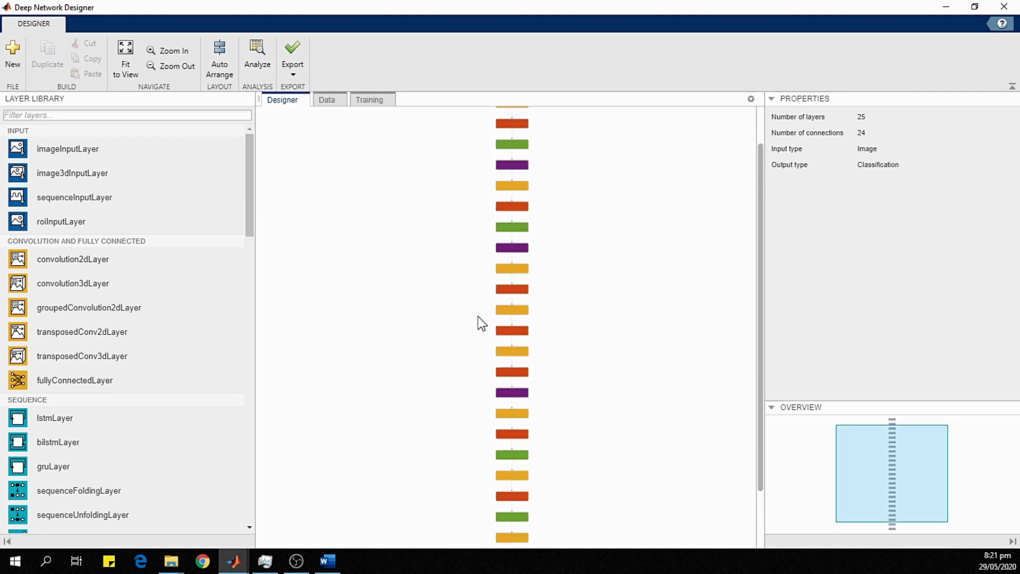
pyautogui.scroll(2, 483, 322)
pyautogui.scroll(-4, 483, 322)
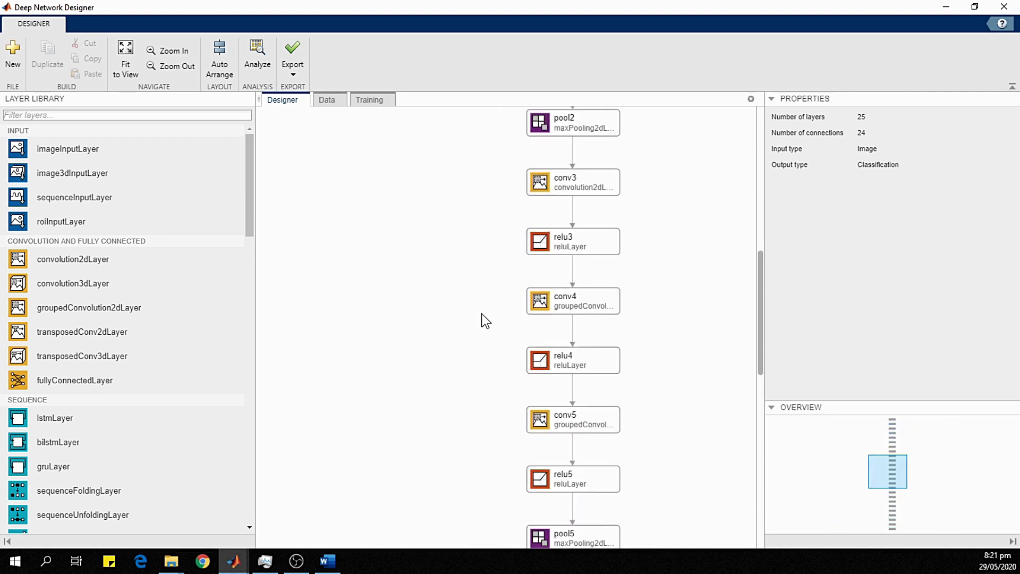
pyautogui.scroll(4, 559, 440)
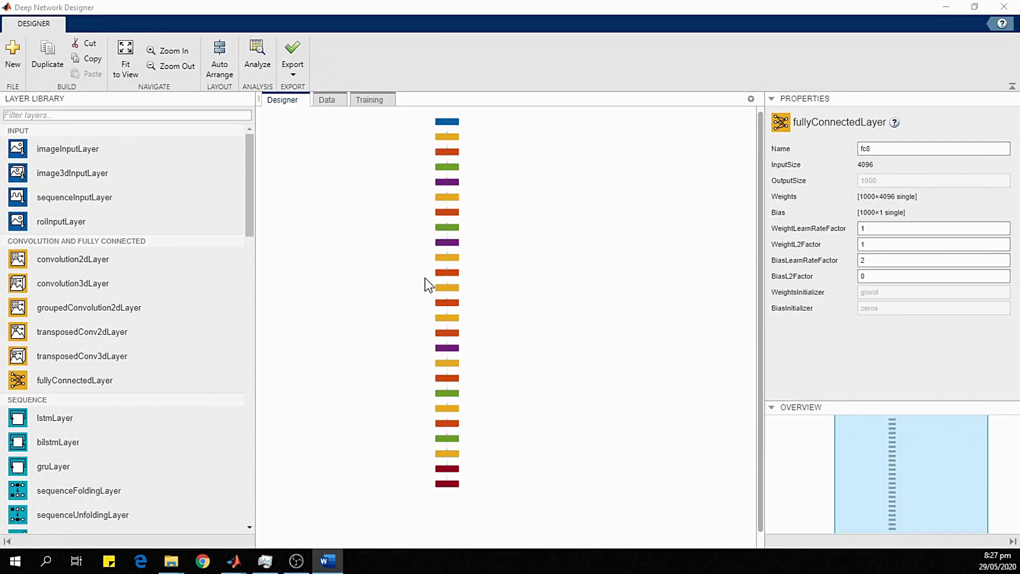
pyautogui.scroll(2, 414, 346)
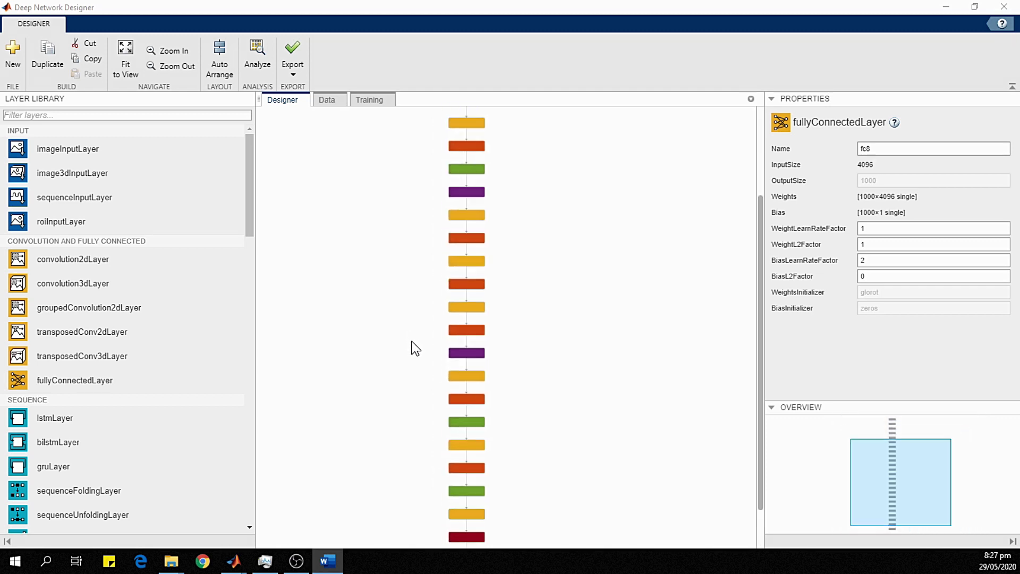
pyautogui.scroll(-1, 422, 344)
pyautogui.scroll(-1, 424, 344)
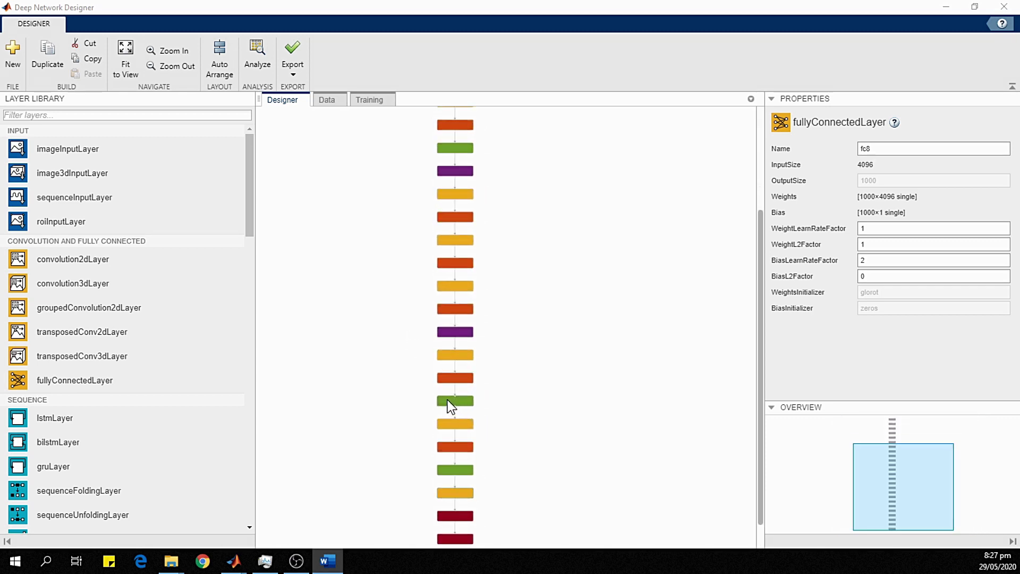
pyautogui.scroll(3, 425, 404)
pyautogui.scroll(1, 560, 318)
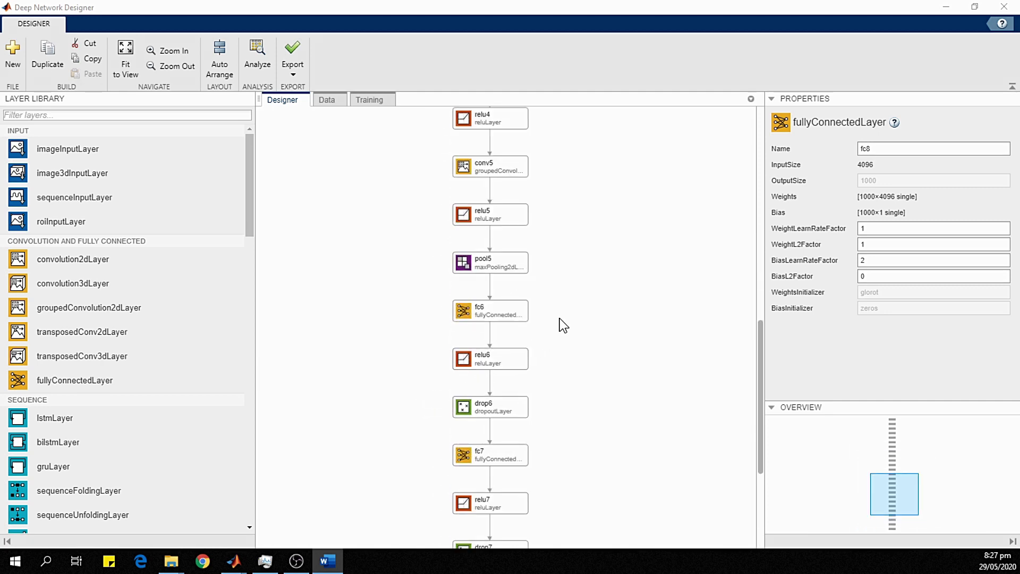
pyautogui.scroll(-3, 563, 329)
pyautogui.click(495, 366)
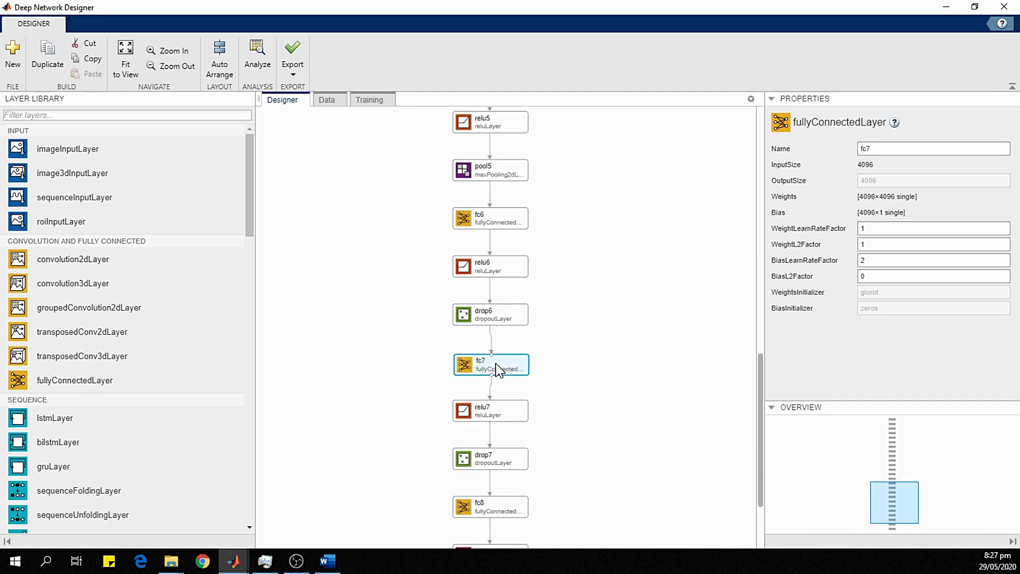
# Check fc8's properties, then fc6's, showing input size 9216 and output size 4096.
pyautogui.scroll(-2, 537, 353)
pyautogui.scroll(-3, 493, 444)
pyautogui.scroll(2, 499, 358)
pyautogui.click(487, 295)
pyautogui.scroll(5, 509, 324)
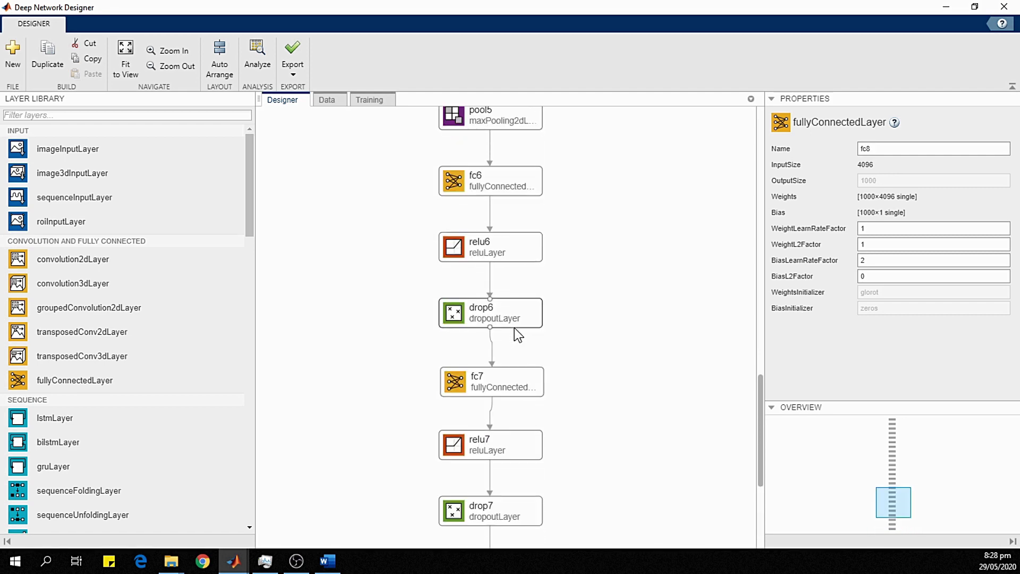
pyautogui.click(486, 180)
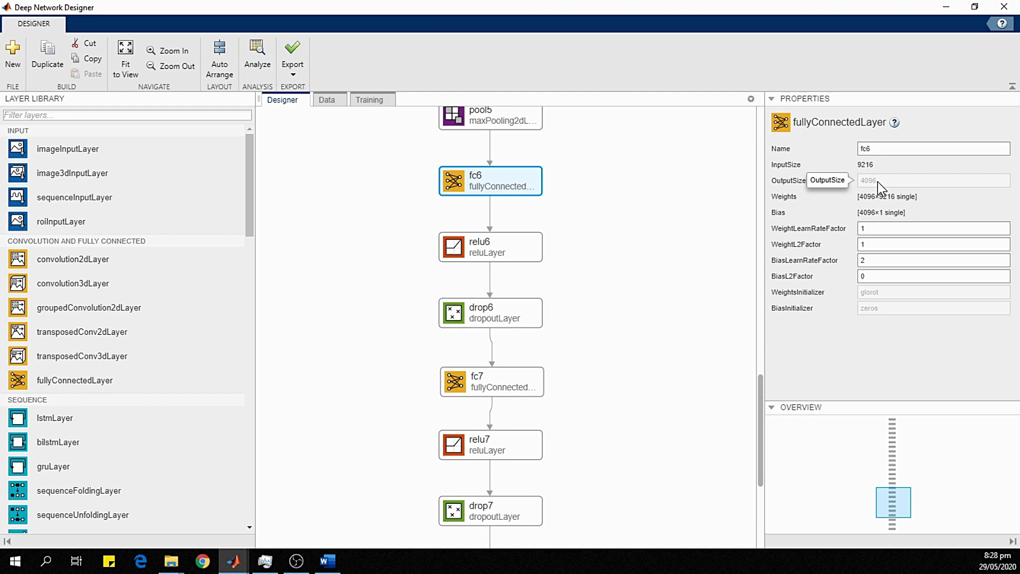
pyautogui.scroll(2, 524, 212)
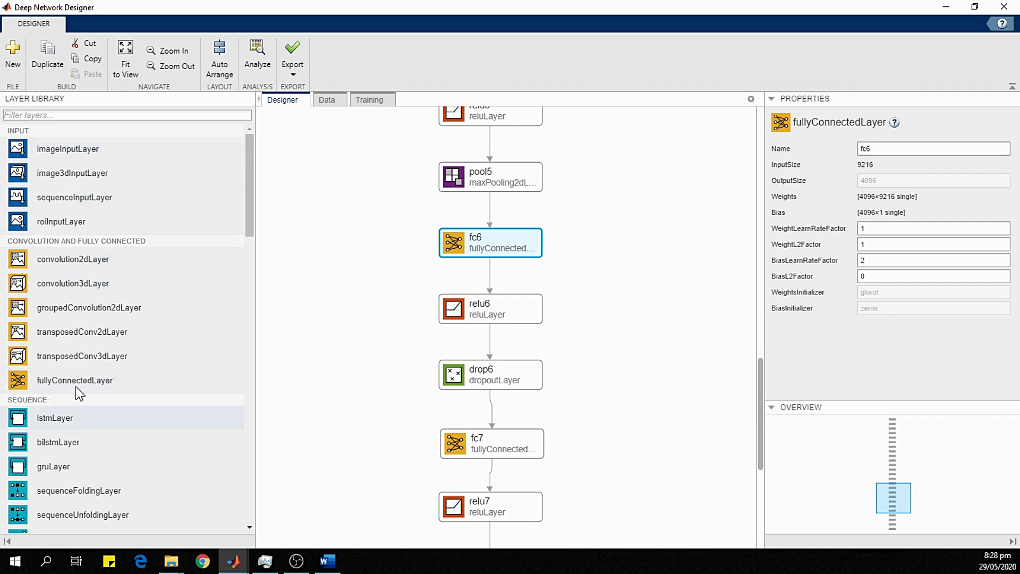
# Add a new fully connected layer named FC6_new with output size 4096 beside fc6.
pyautogui.moveTo(74, 383); pyautogui.dragTo(355, 259)
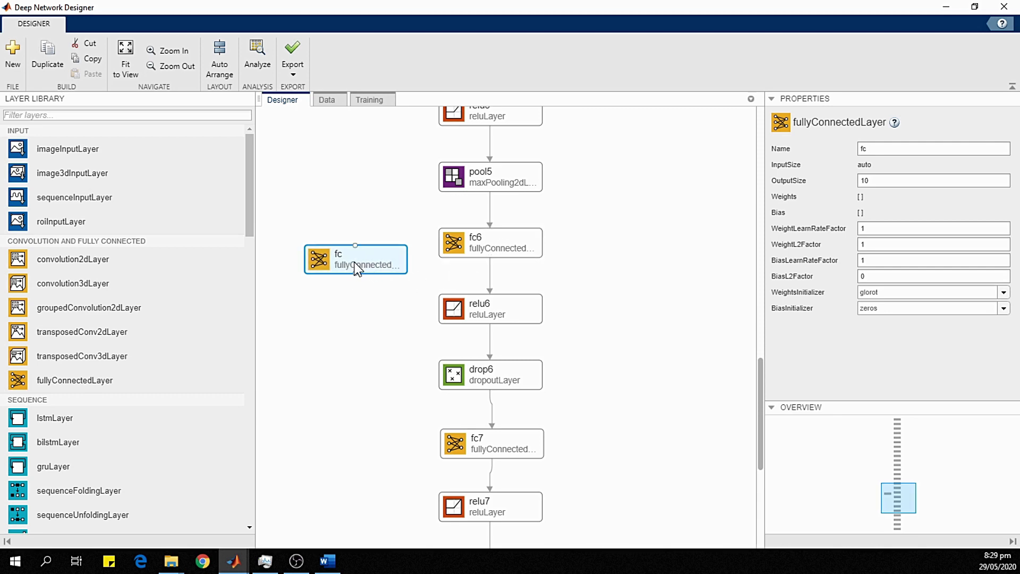
pyautogui.moveTo(377, 260); pyautogui.dragTo(394, 242)
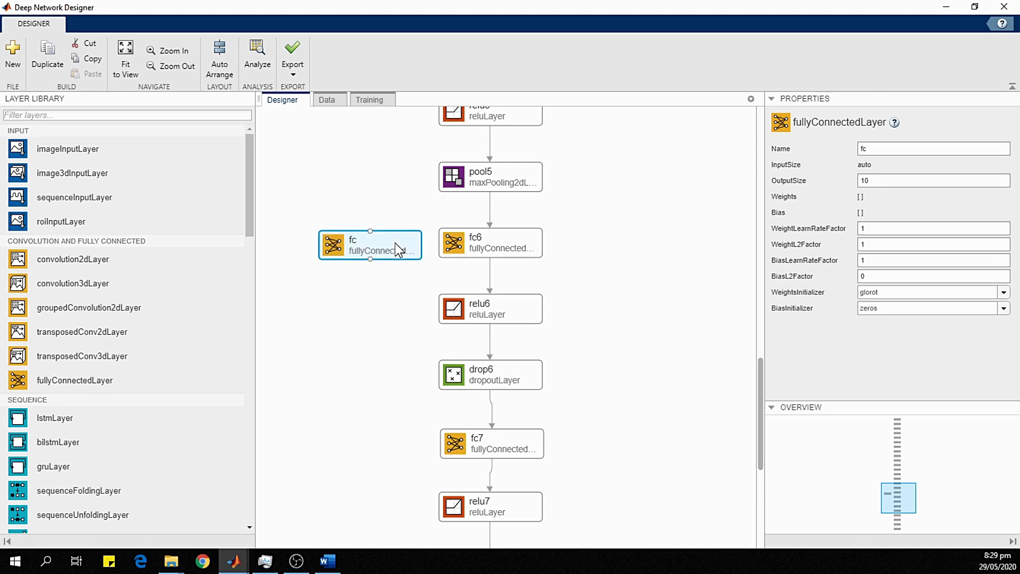
pyautogui.click(515, 242)
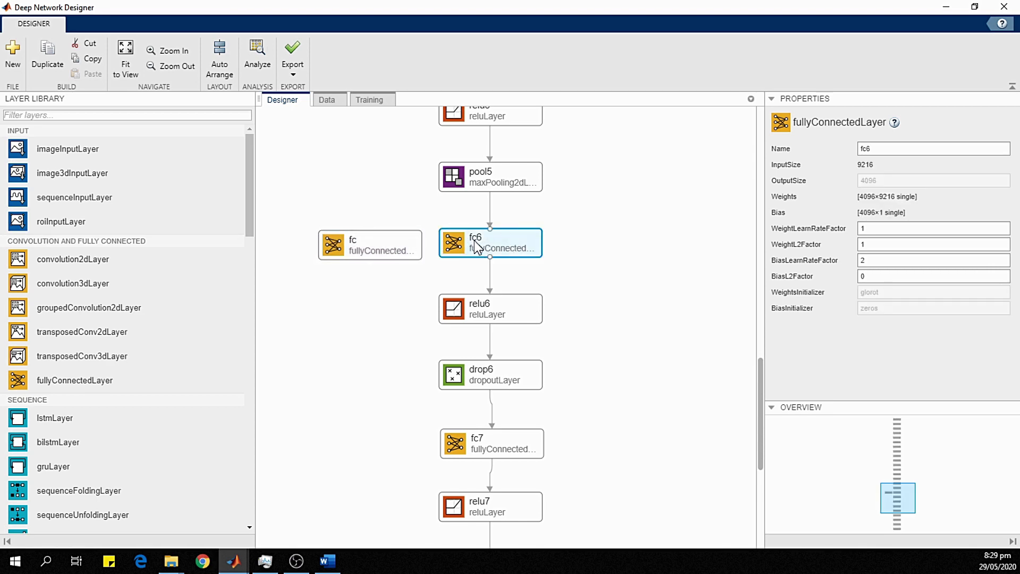
pyautogui.click(382, 241)
pyautogui.click(893, 148)
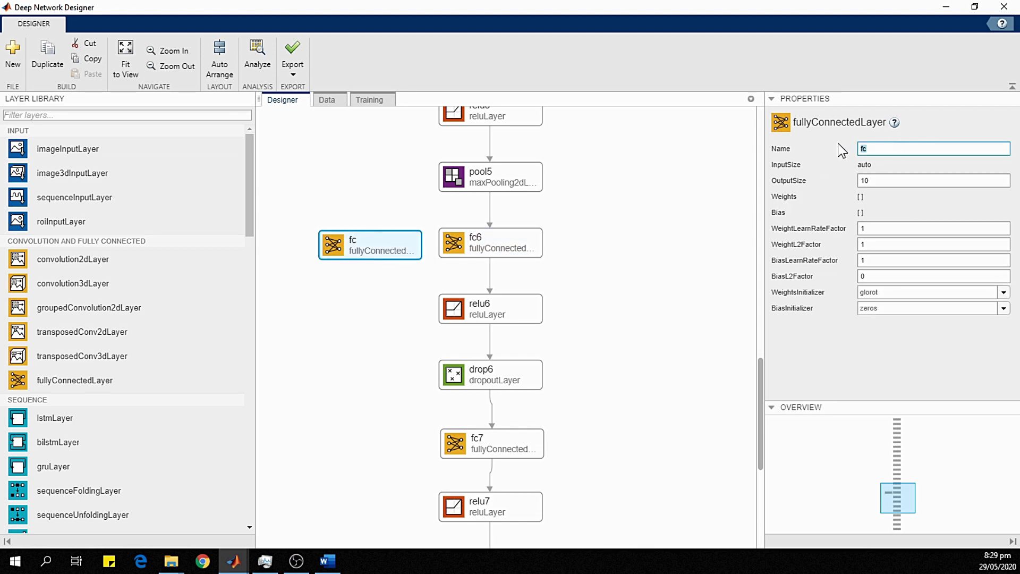
pyautogui.write('FC6_new')
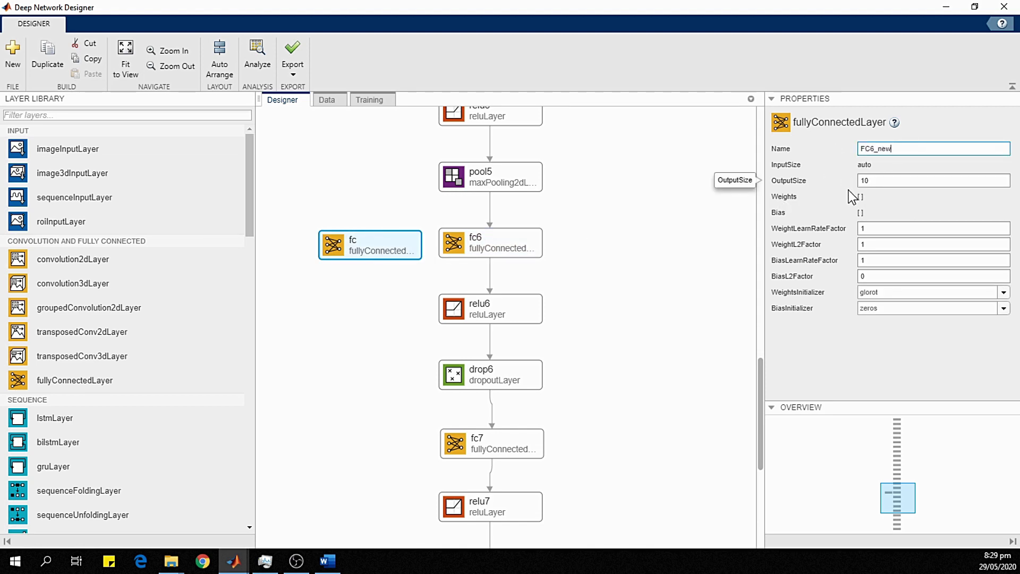
pyautogui.click(532, 250)
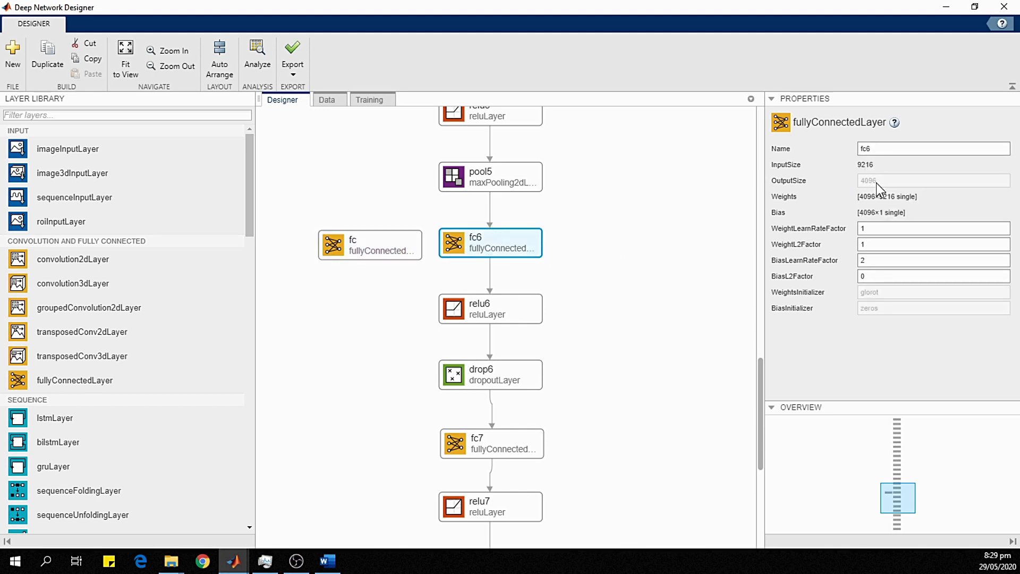
pyautogui.click(409, 247)
pyautogui.click(861, 180)
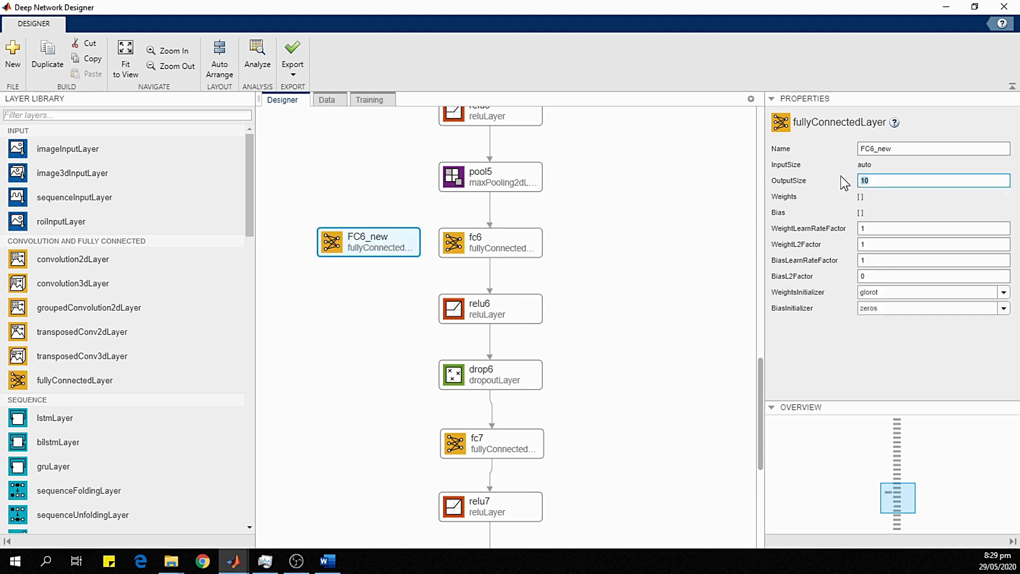
pyautogui.write('4096')
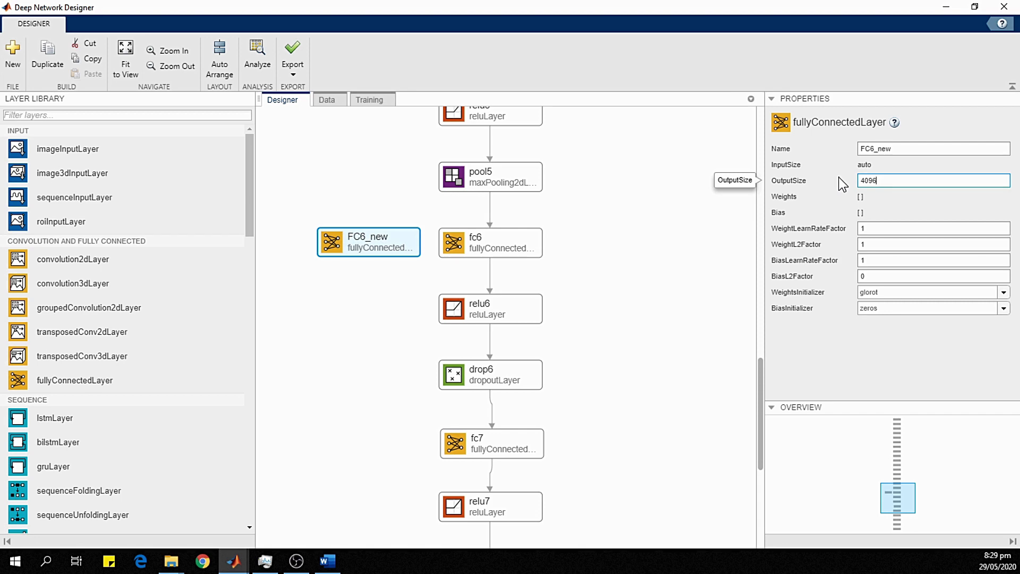
# Delete fc6 and wire pool5 → FC6_new → relu6 in its place.
pyautogui.click(505, 246)
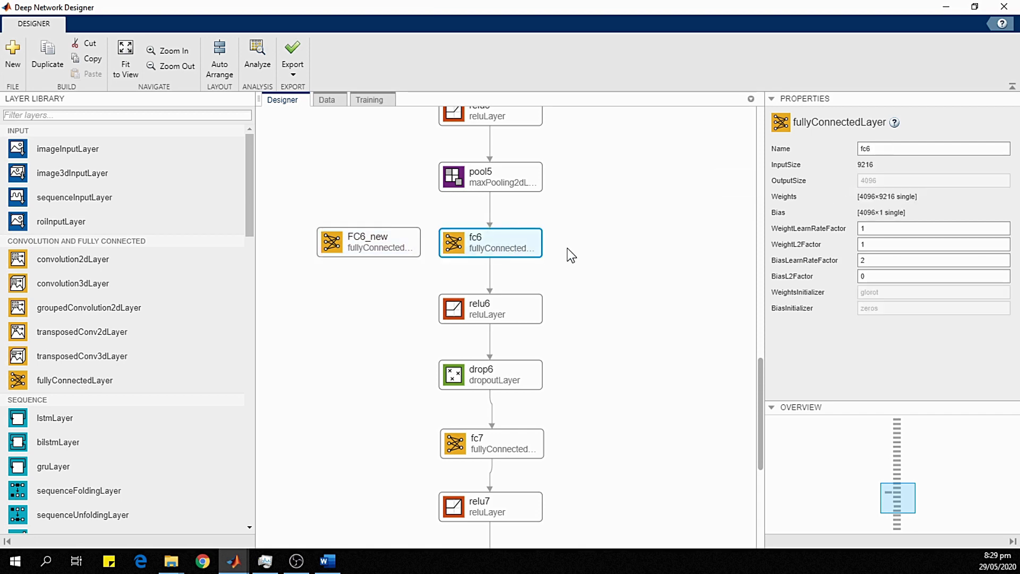
pyautogui.press('Delete')
pyautogui.moveTo(392, 250); pyautogui.dragTo(502, 243)
pyautogui.moveTo(489, 193); pyautogui.dragTo(489, 294)
pyautogui.moveTo(499, 247); pyautogui.dragTo(519, 238)
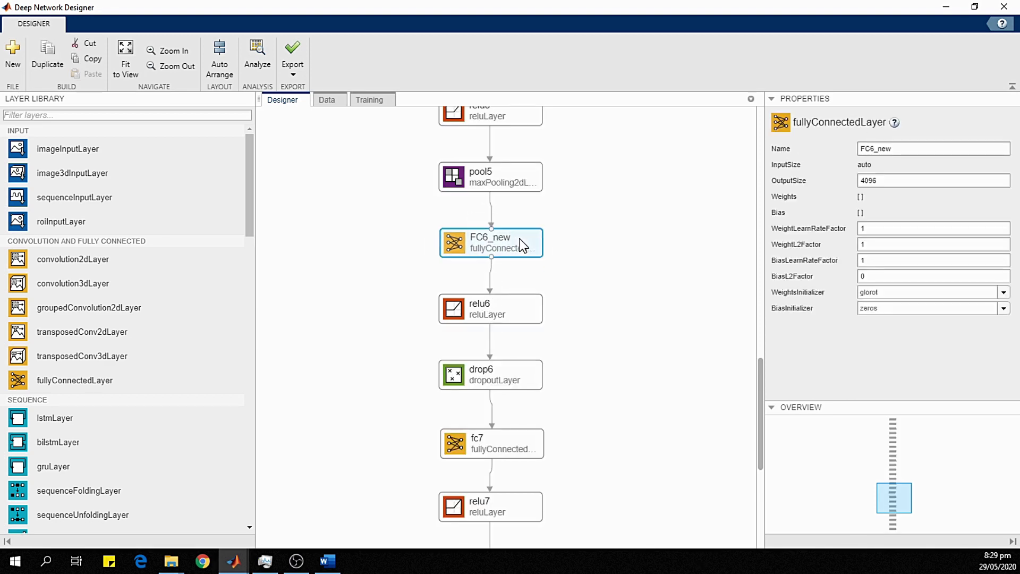
# Set FC6_new's weight and bias learn rate factors to 10.
pyautogui.click(874, 229)
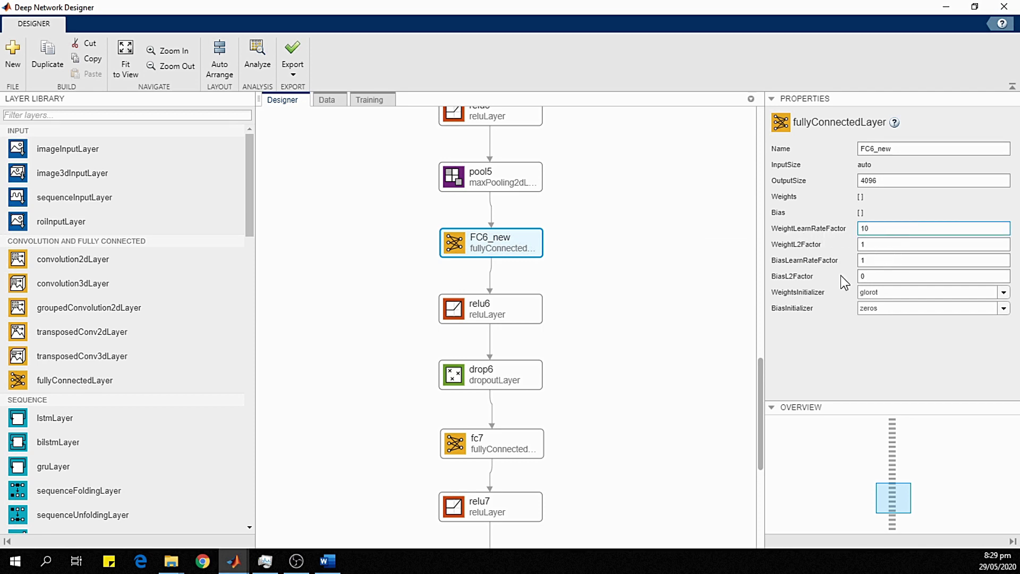
pyautogui.click(873, 261)
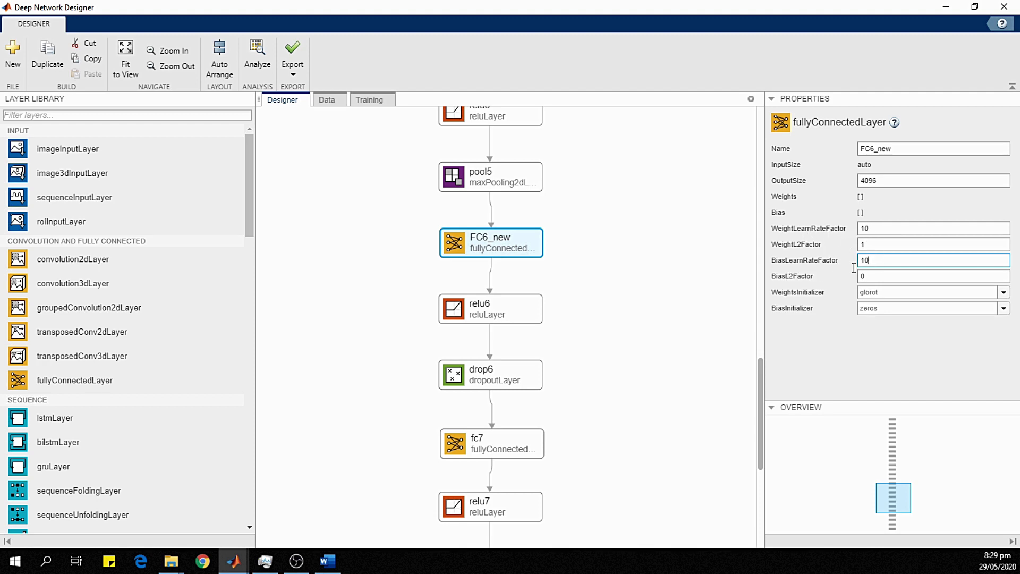
pyautogui.scroll(-2, 568, 308)
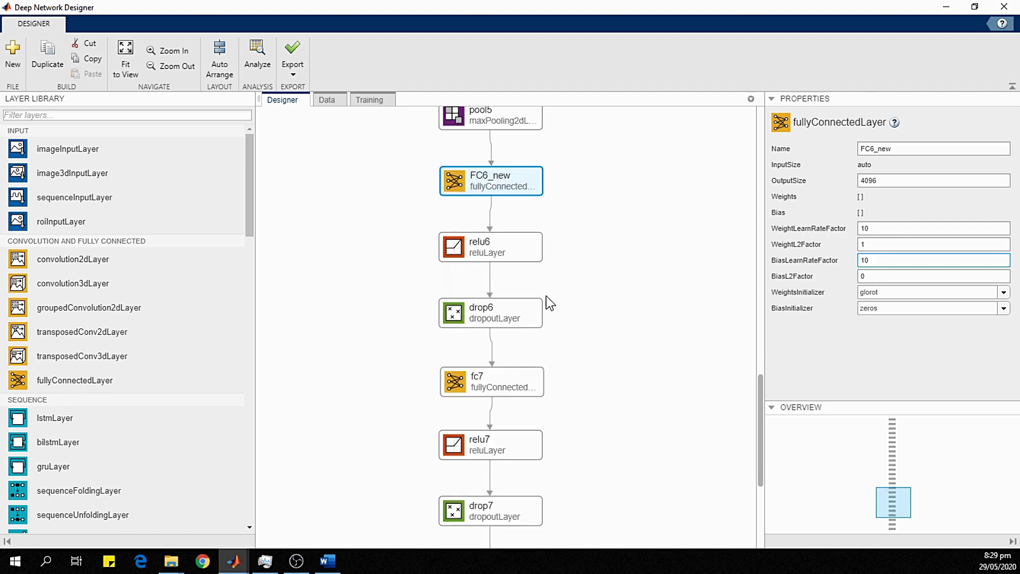
# Commit the bias learn rate factor of 10, then inspect drop6, relu6 and fc7.
pyautogui.click(546, 295)
pyautogui.click(497, 311)
pyautogui.click(499, 282)
pyautogui.click(506, 311)
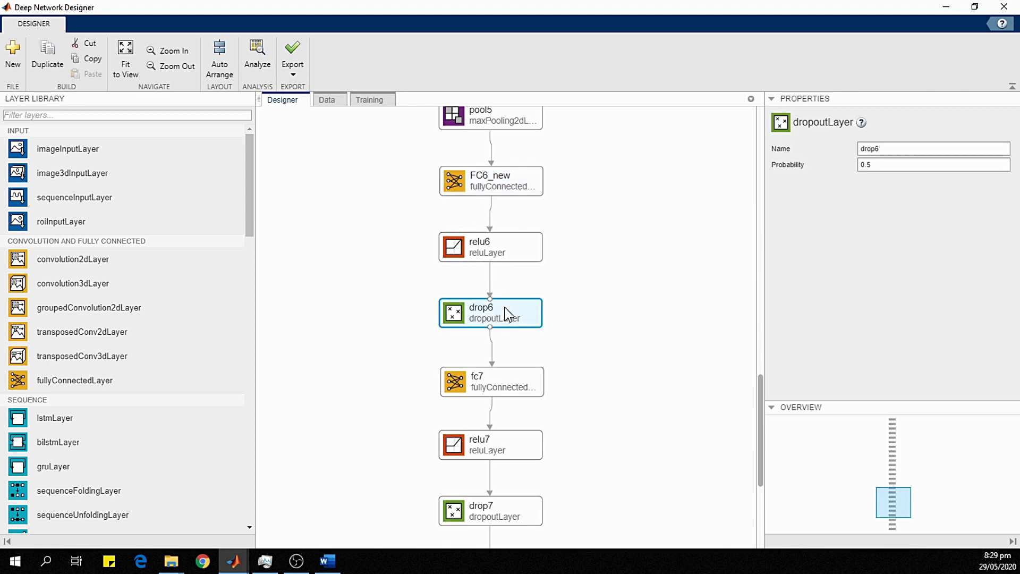
pyautogui.click(498, 257)
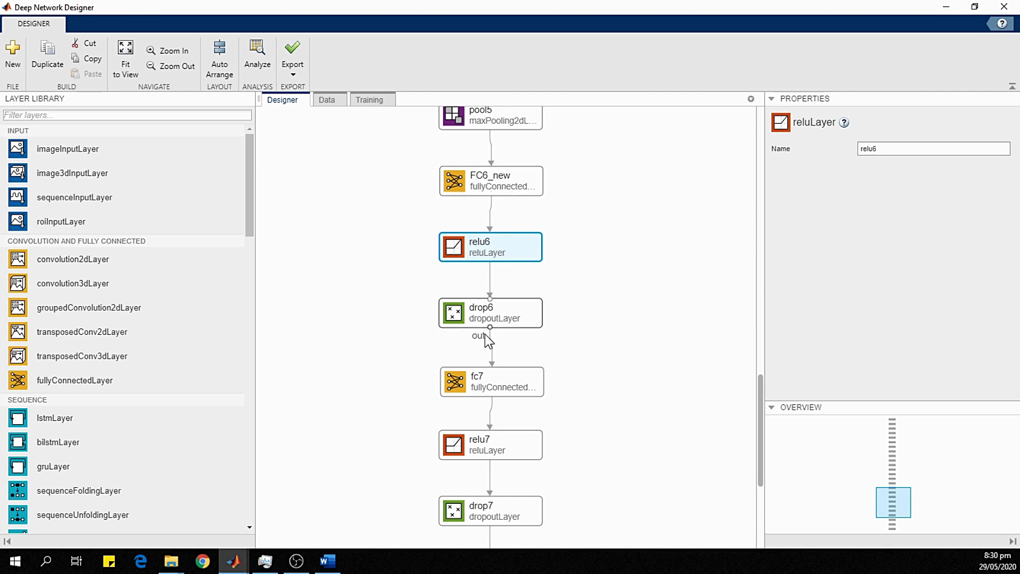
pyautogui.scroll(-1, 505, 340)
pyautogui.click(505, 354)
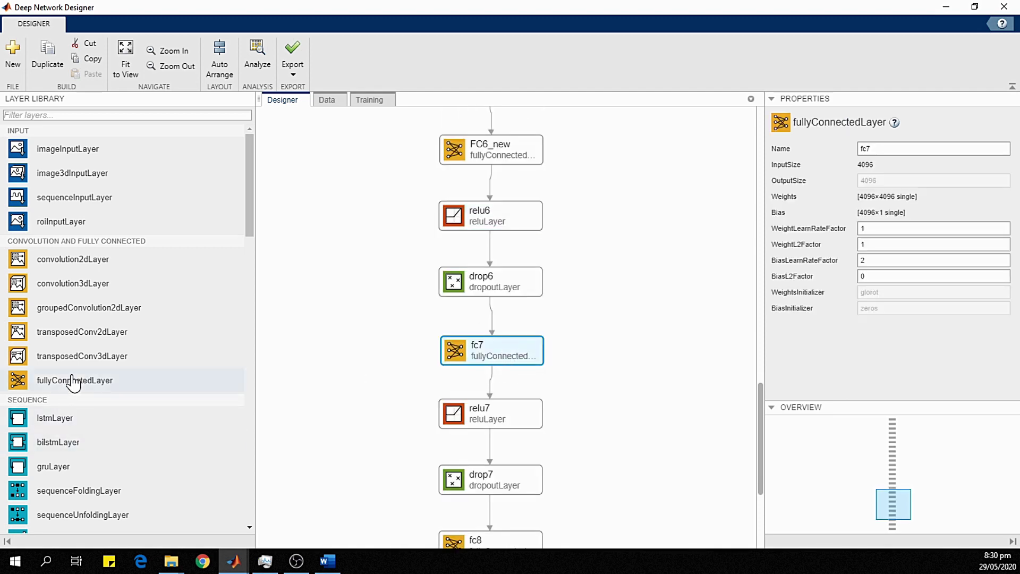
# Add a new fully connected layer named fc7_new with output size 4096 beside fc7.
pyautogui.moveTo(126, 380); pyautogui.dragTo(264, 367)
pyautogui.moveTo(380, 368); pyautogui.dragTo(368, 353)
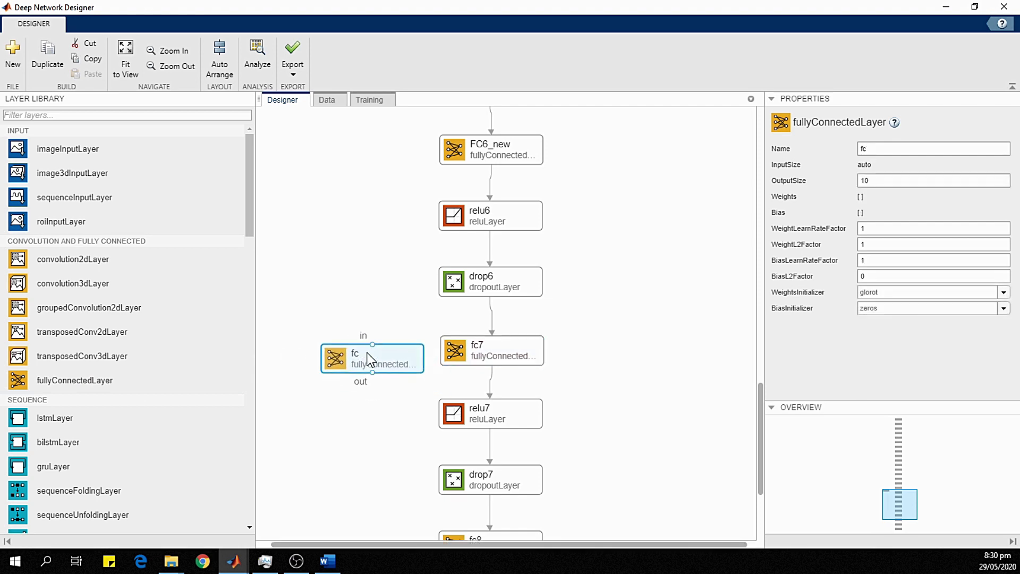
pyautogui.click(886, 148)
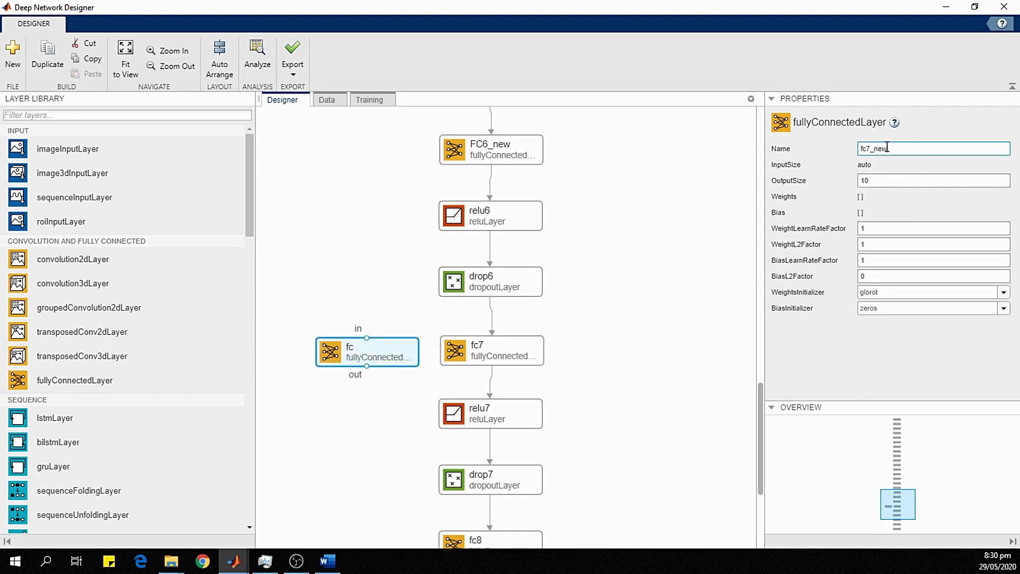
pyautogui.click(502, 348)
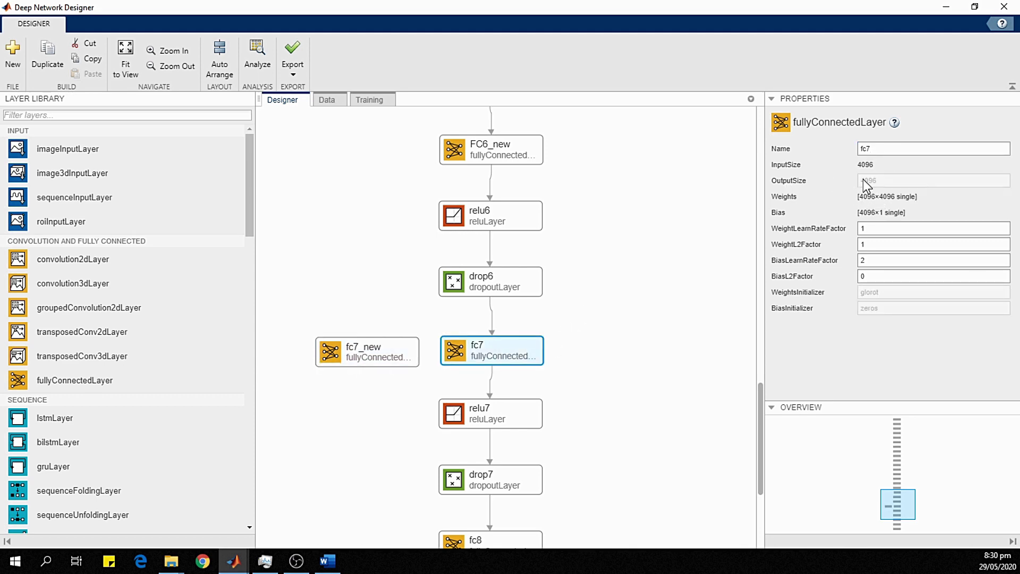
pyautogui.click(416, 356)
pyautogui.moveTo(870, 179); pyautogui.dragTo(857, 177)
pyautogui.write('4096')
# Delete fc7, wire drop6 → fc7_new → relu7, and inspect fc8's settings.
pyautogui.click(521, 348)
pyautogui.press('Delete')
pyautogui.moveTo(423, 355); pyautogui.dragTo(502, 359)
pyautogui.moveTo(489, 301); pyautogui.dragTo(487, 396)
pyautogui.scroll(-3, 531, 326)
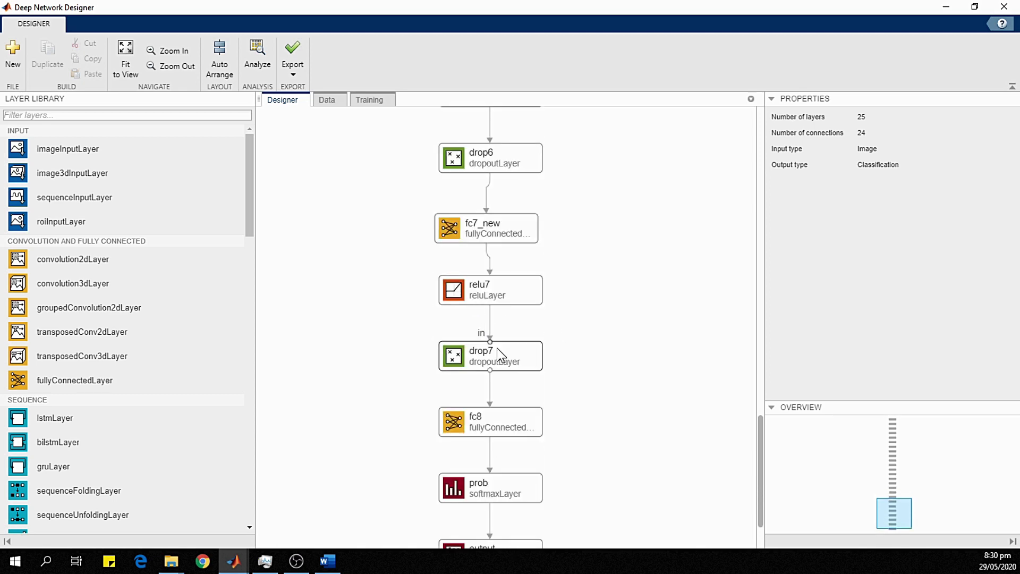
pyautogui.scroll(-2, 478, 371)
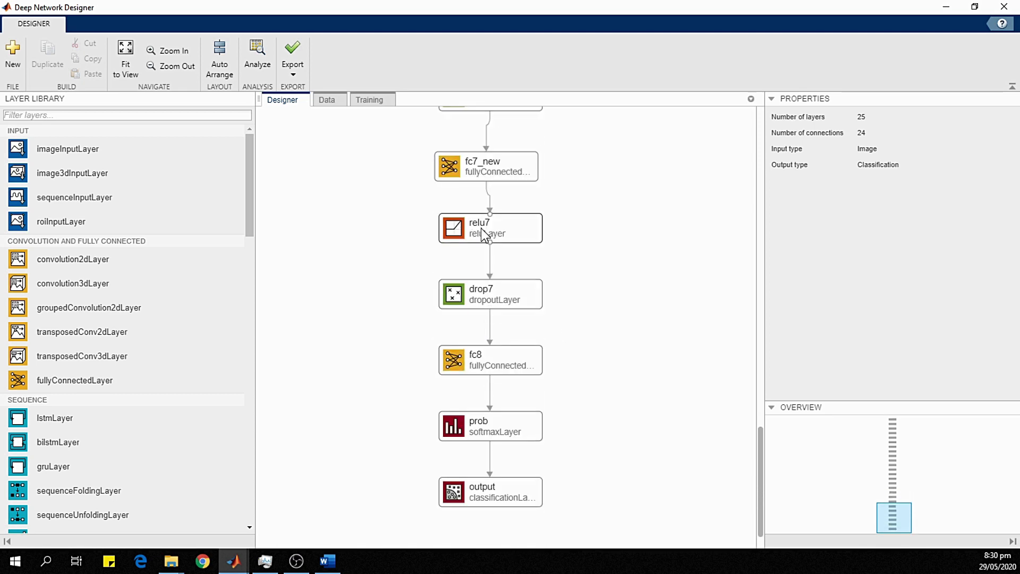
pyautogui.click(458, 359)
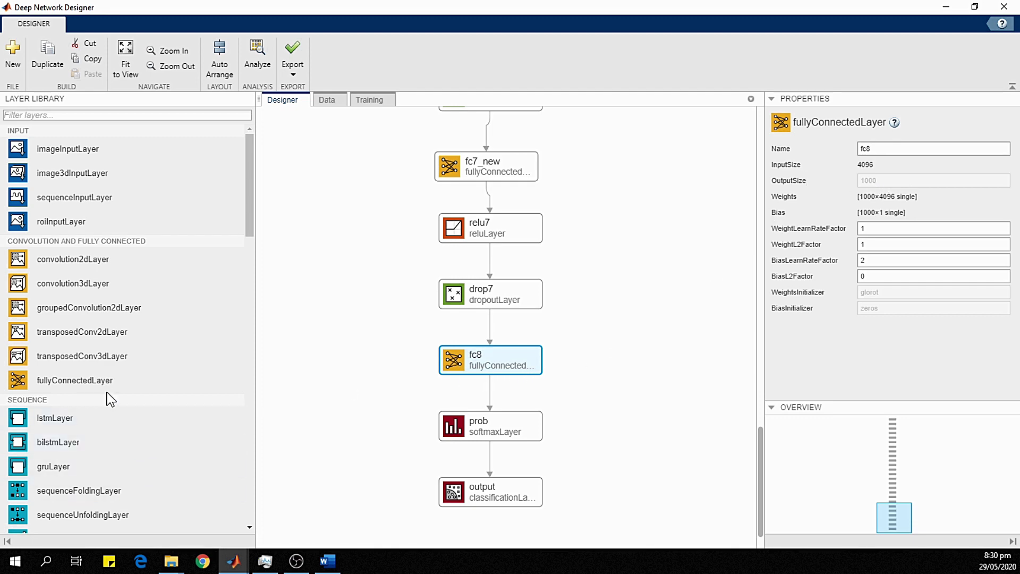
# Add a new fully connected layer named fc8_new with output size 3.
pyautogui.moveTo(178, 382); pyautogui.dragTo(365, 364)
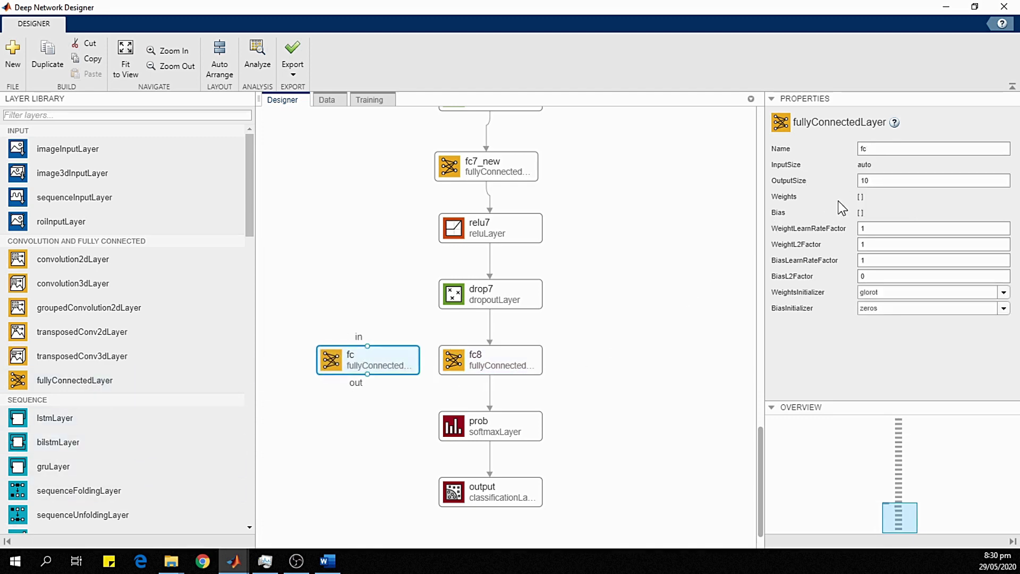
pyautogui.click(877, 150)
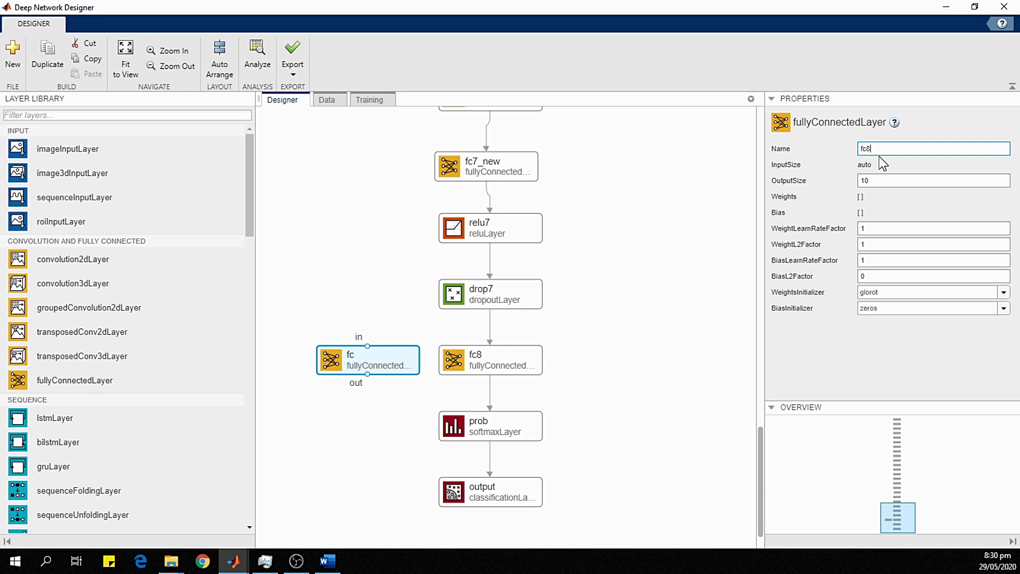
pyautogui.click(875, 180)
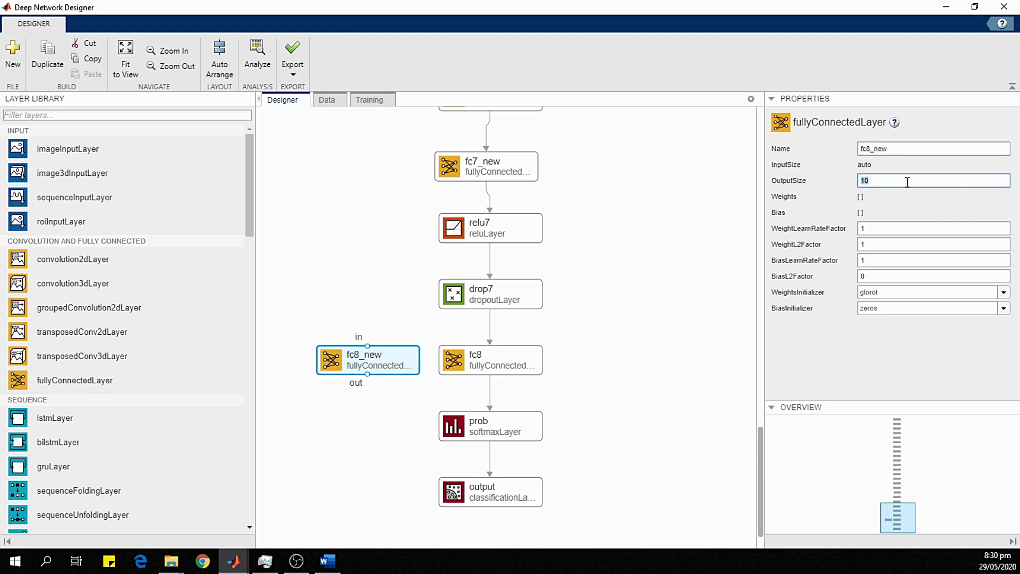
pyautogui.write('3')
# Delete fc8 and connect drop7 → fc8_new → prob in its place.
pyautogui.click(536, 363)
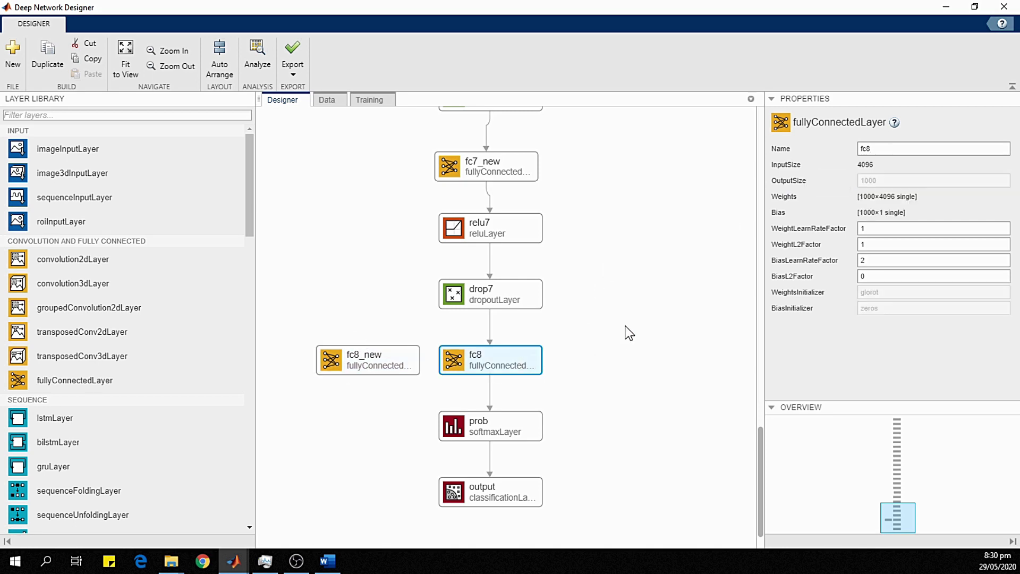
pyautogui.press('Delete')
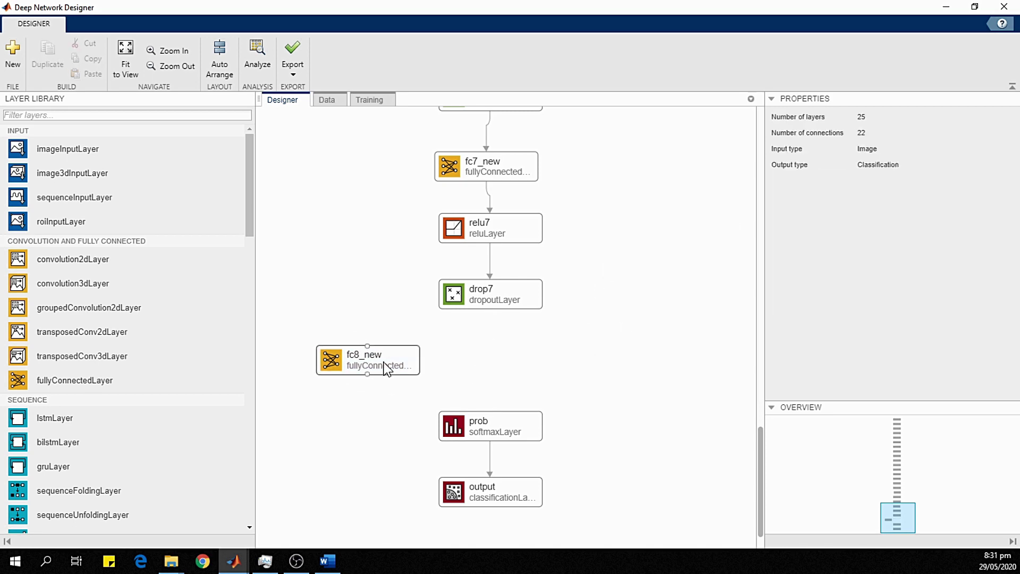
pyautogui.moveTo(388, 366); pyautogui.dragTo(490, 365)
pyautogui.moveTo(490, 309); pyautogui.dragTo(490, 412)
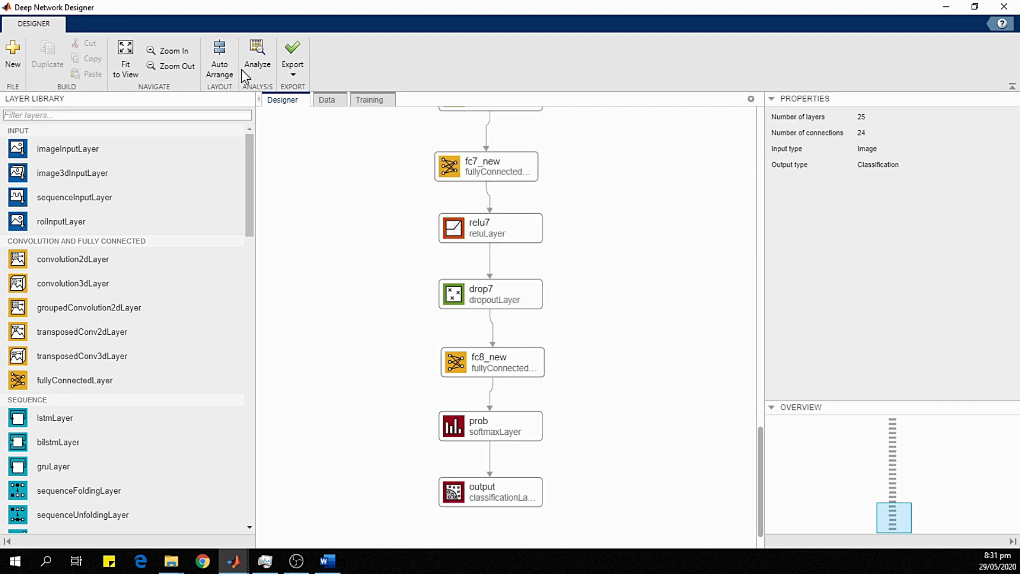
# Auto-arrange the layers and inspect the output layer, still set for 1000 classes.
pyautogui.click(221, 60)
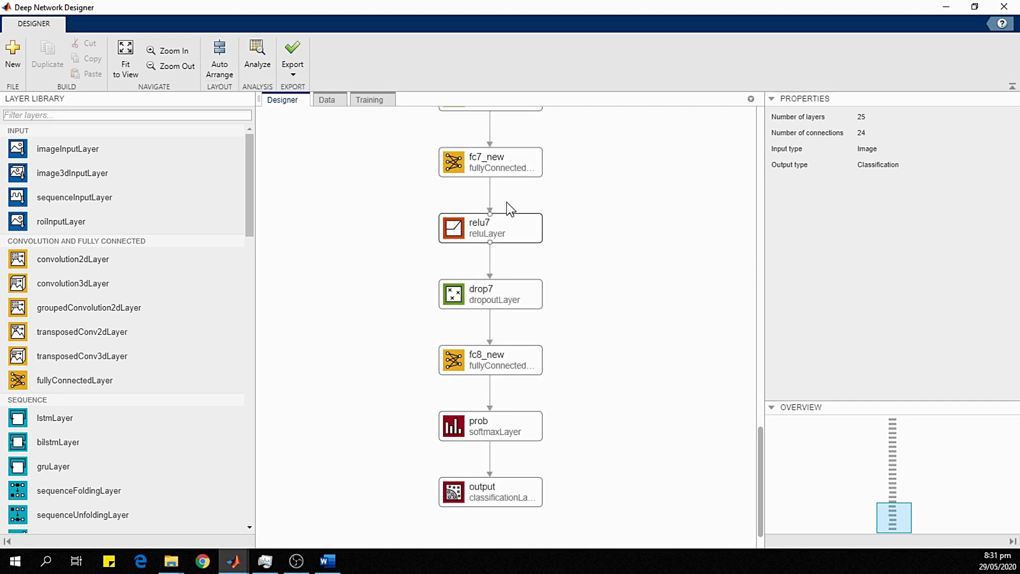
pyautogui.scroll(-5, 402, 263)
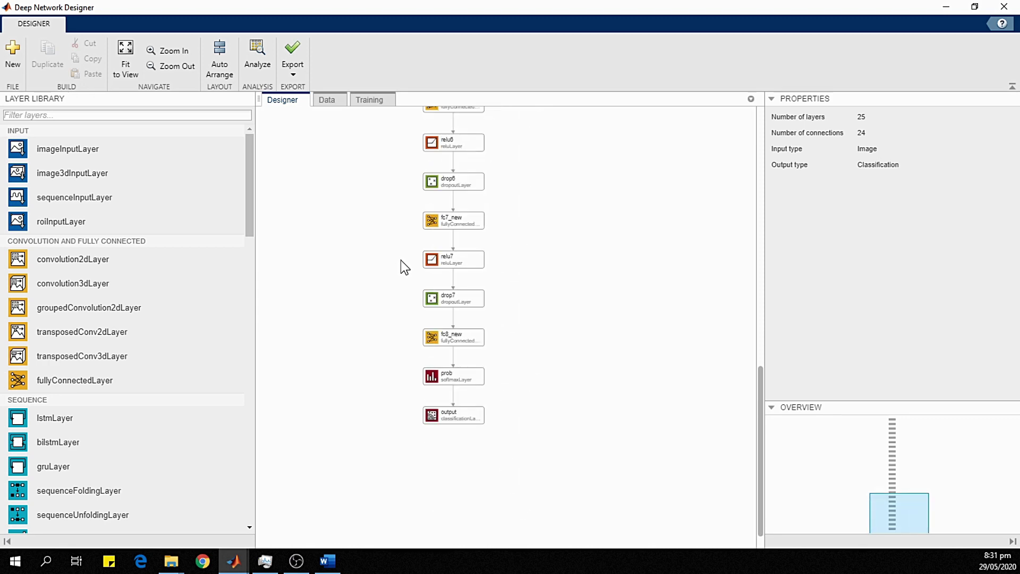
pyautogui.scroll(1, 401, 260)
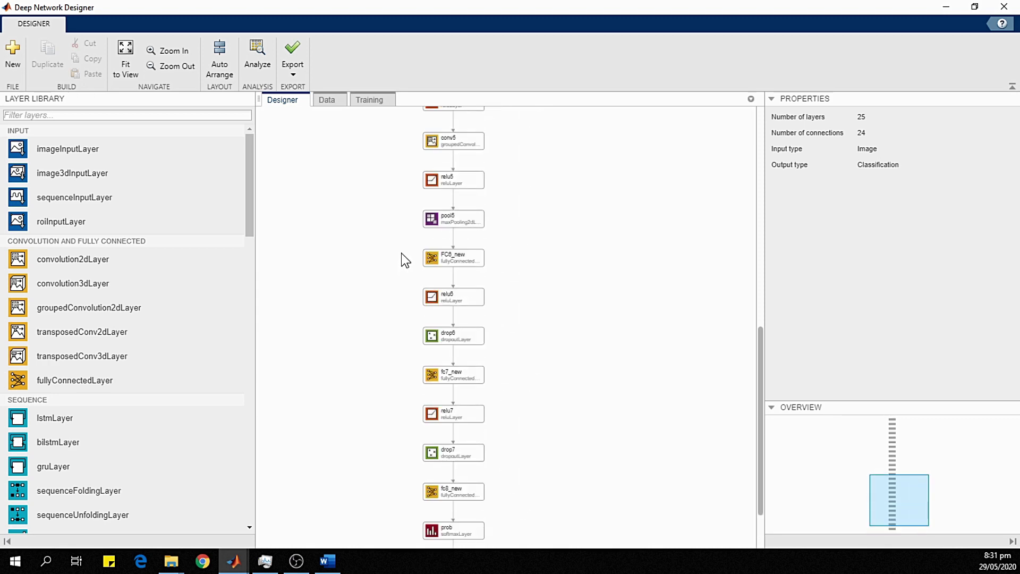
pyautogui.scroll(-2, 407, 468)
pyautogui.scroll(3, 409, 473)
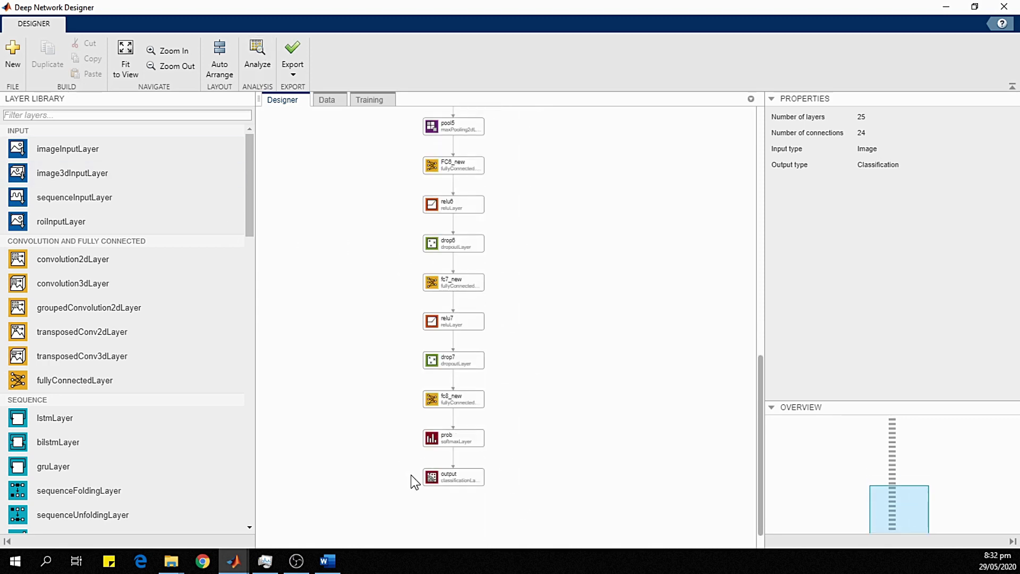
pyautogui.click(483, 481)
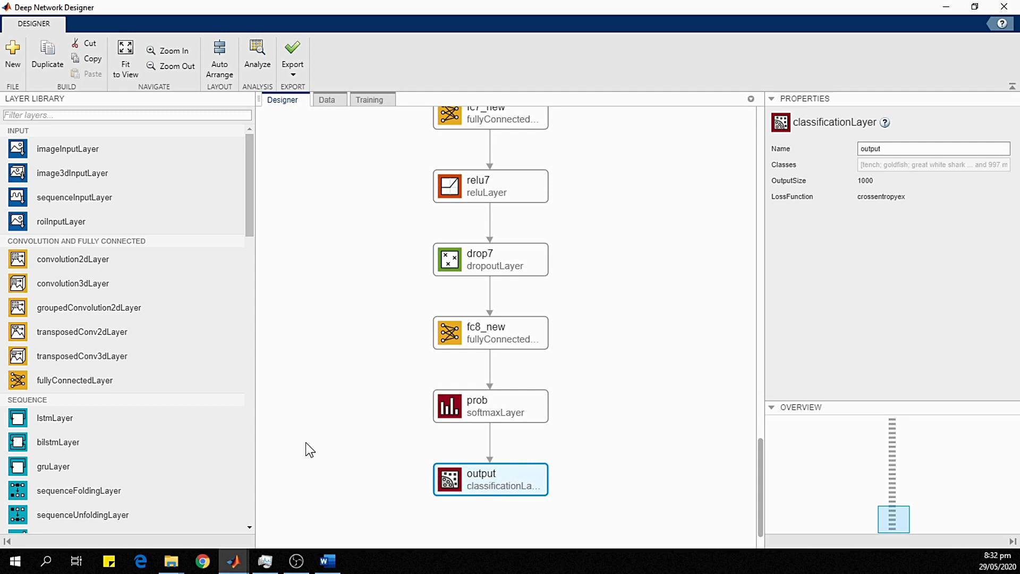
# Add a classification layer, delete the old output layer, and connect prob to classoutput.
pyautogui.scroll(-5, 104, 372)
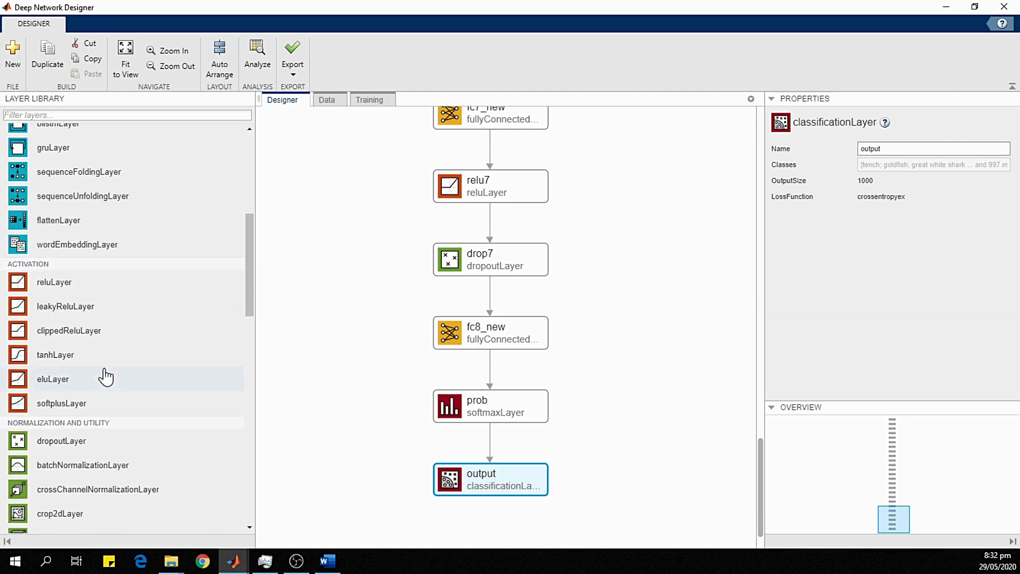
pyautogui.scroll(-10, 105, 376)
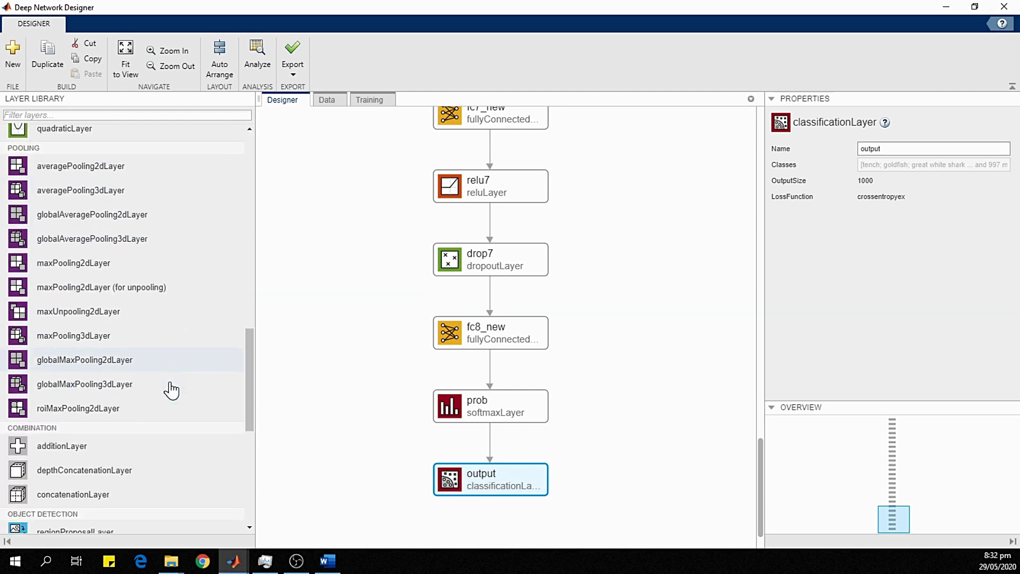
pyautogui.scroll(-7, 171, 391)
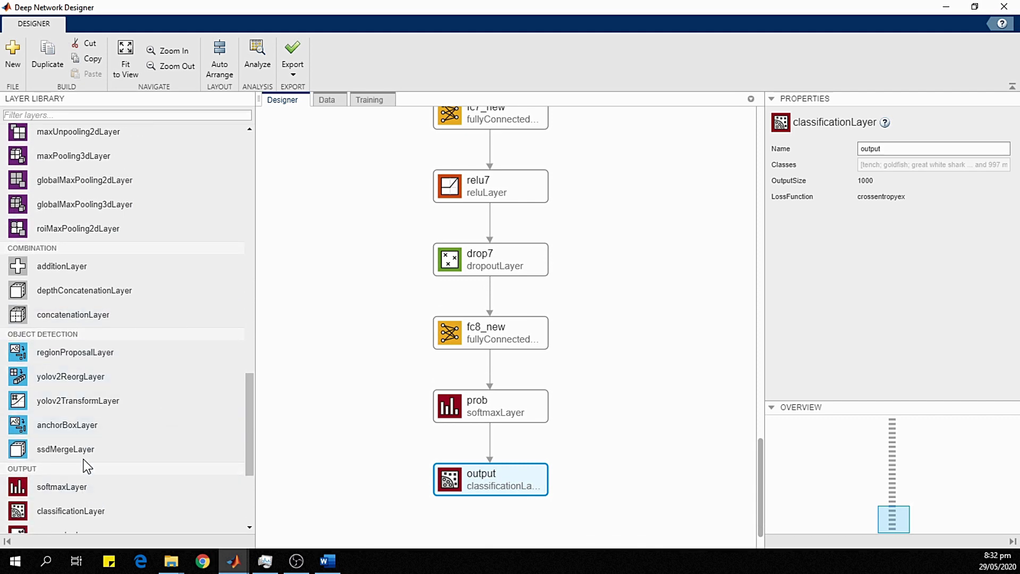
pyautogui.scroll(-5, 85, 464)
pyautogui.moveTo(74, 386); pyautogui.dragTo(351, 476)
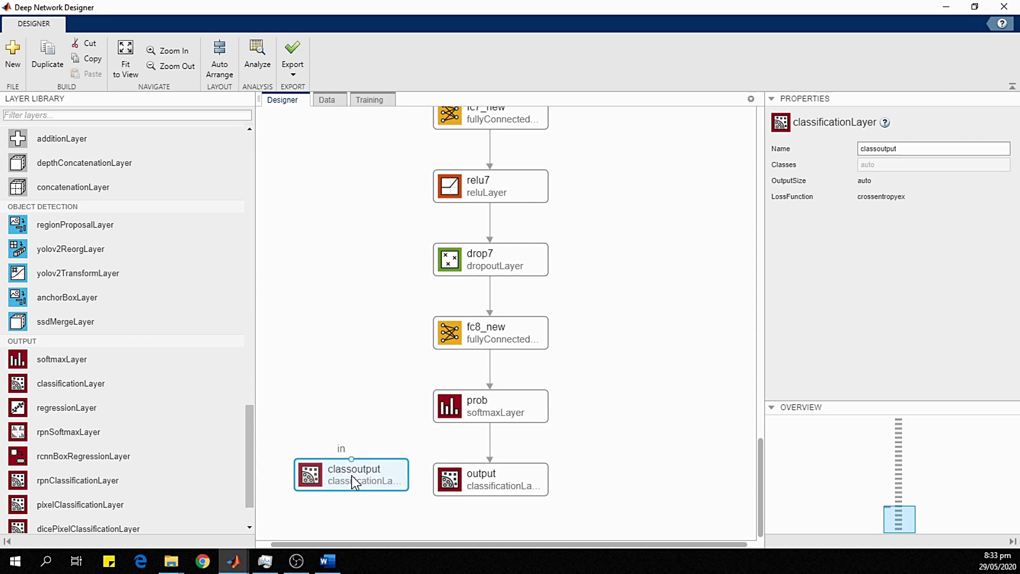
pyautogui.click(474, 486)
pyautogui.press('Delete')
pyautogui.moveTo(359, 487); pyautogui.dragTo(500, 483)
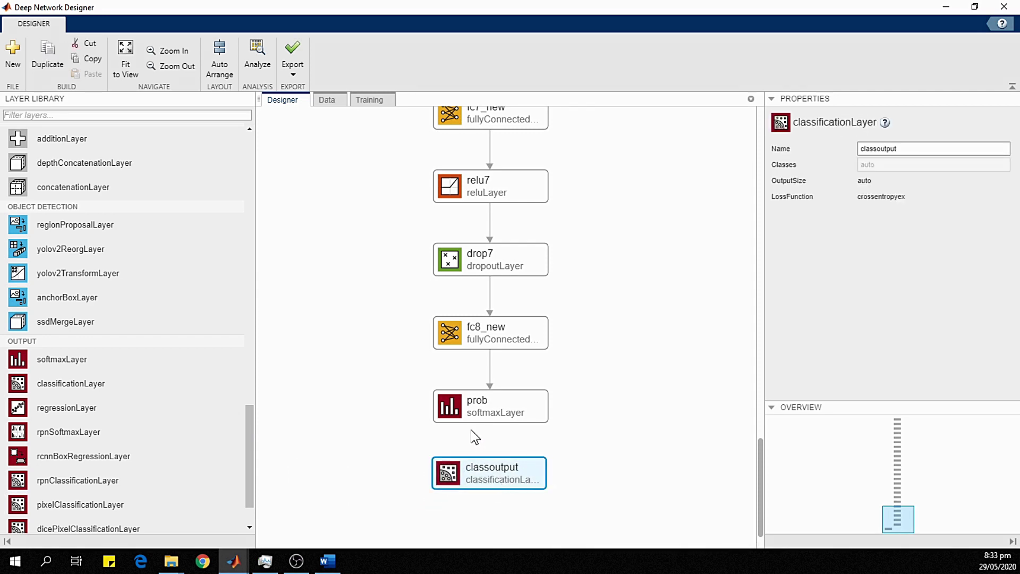
pyautogui.moveTo(489, 423); pyautogui.dragTo(490, 456)
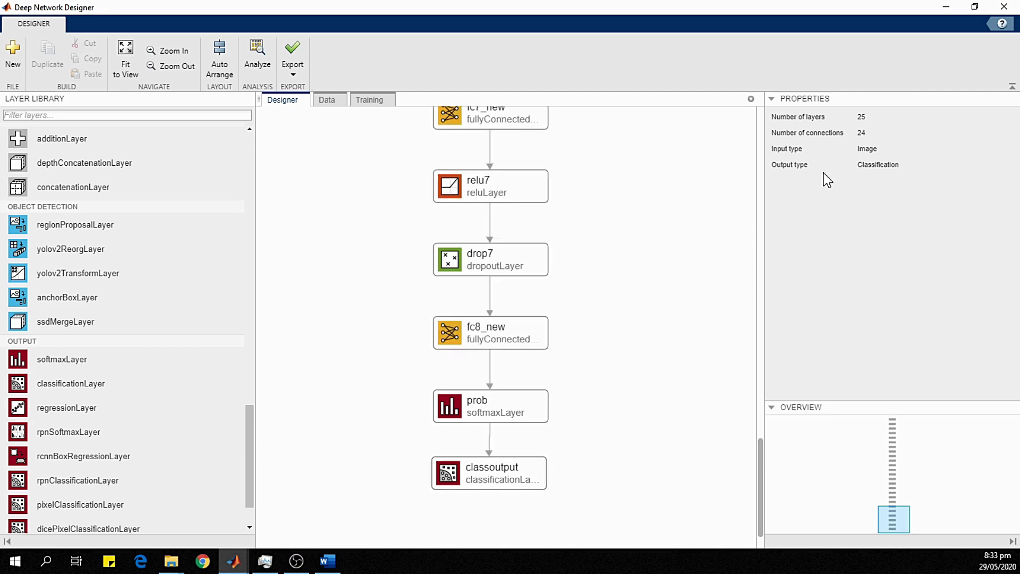
# Auto-arrange the network and check that classoutput's OutputSize is auto.
pyautogui.click(229, 59)
pyautogui.click(505, 485)
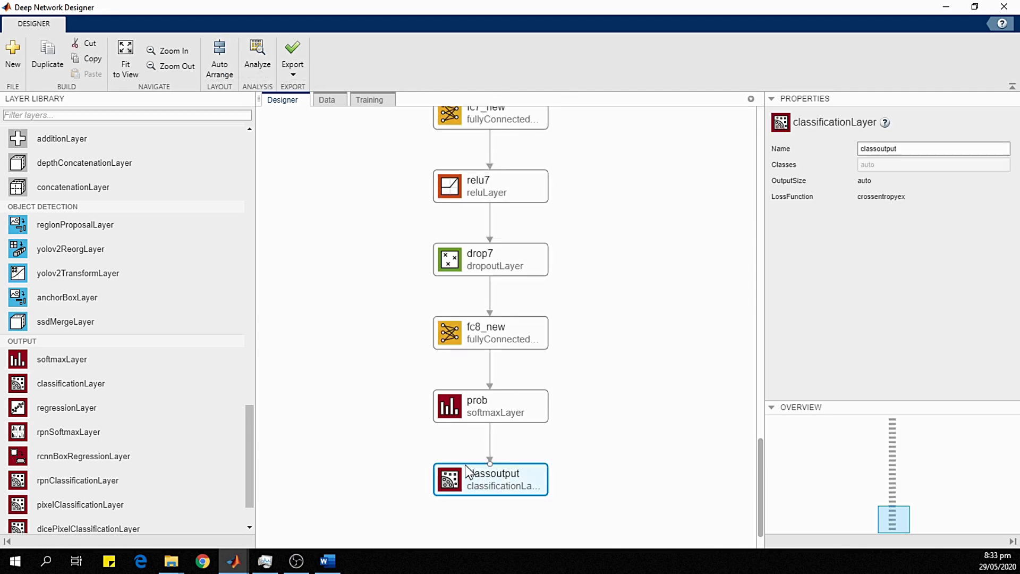
pyautogui.scroll(2, 498, 232)
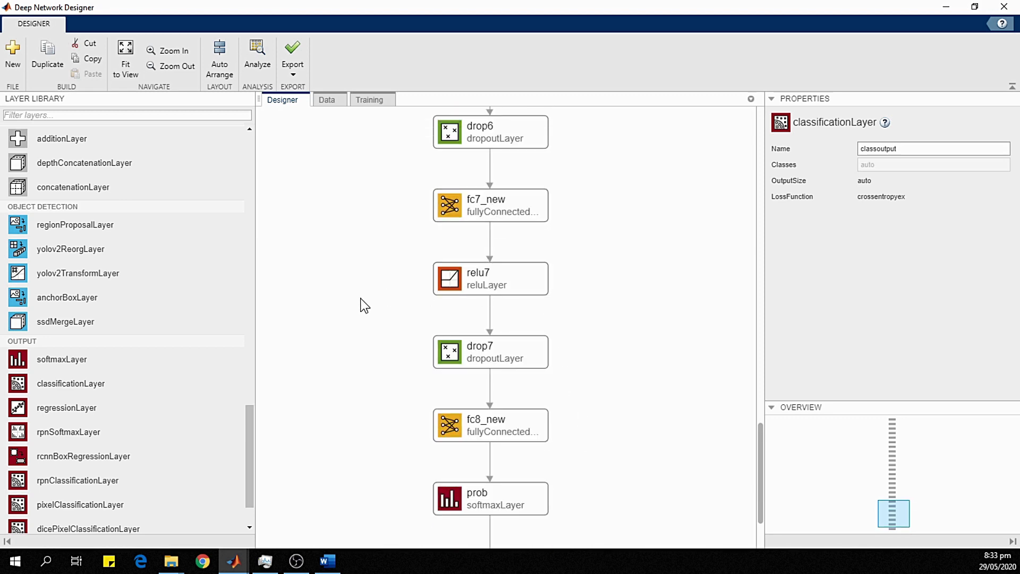
pyautogui.scroll(-2, 369, 312)
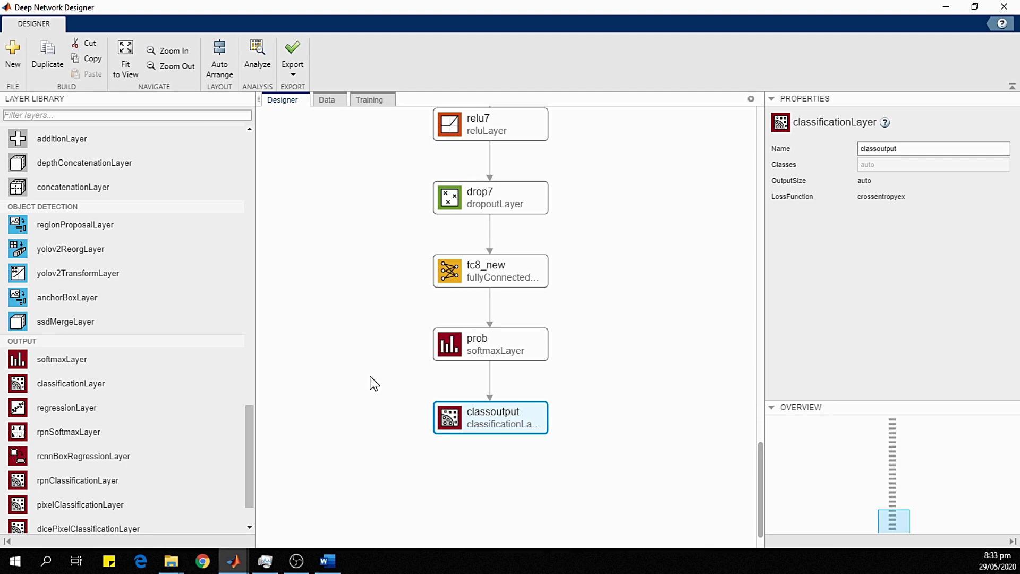
# Analyze the network (0 warnings, 0 errors), close the analyzer, and go to the Data tab.
pyautogui.click(260, 62)
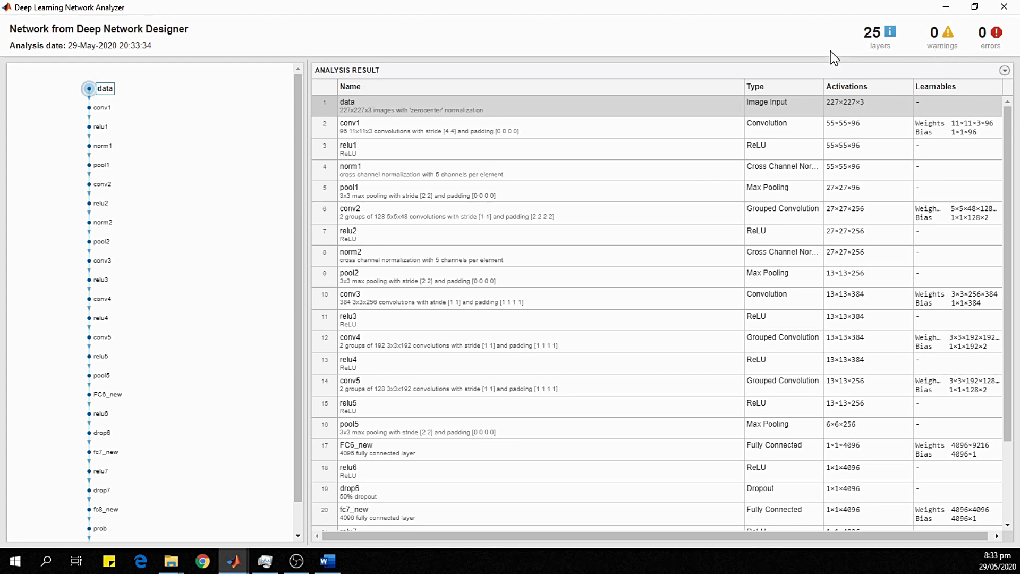
pyautogui.scroll(-3, 451, 291)
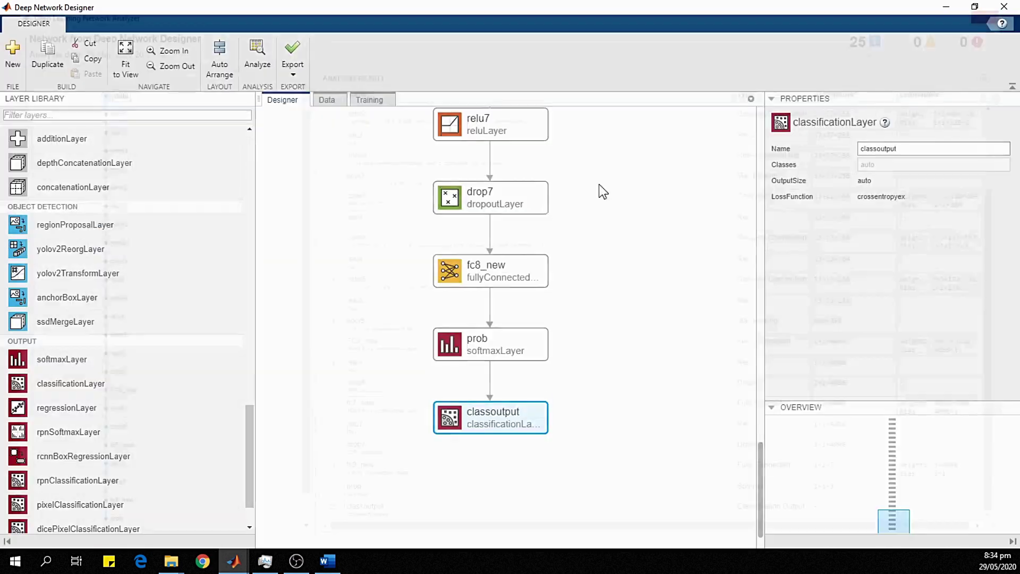
pyautogui.click(1004, 7)
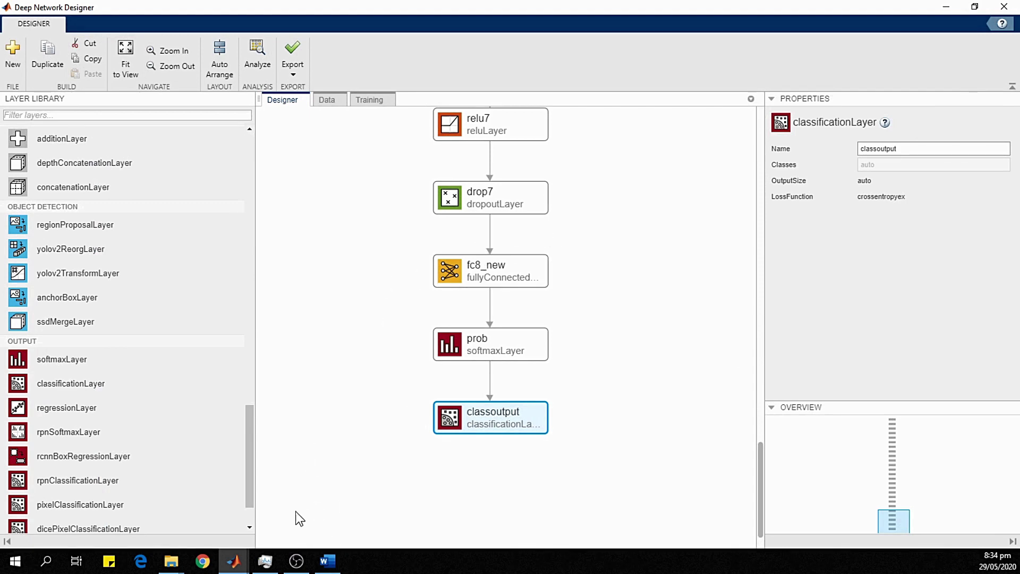
pyautogui.click(328, 100)
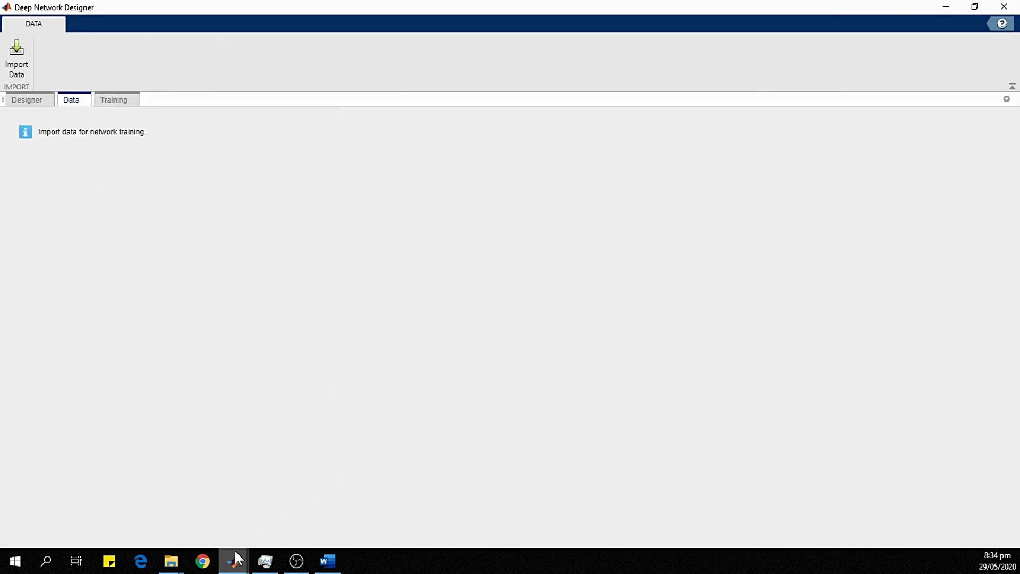
pyautogui.moveTo(171, 560)
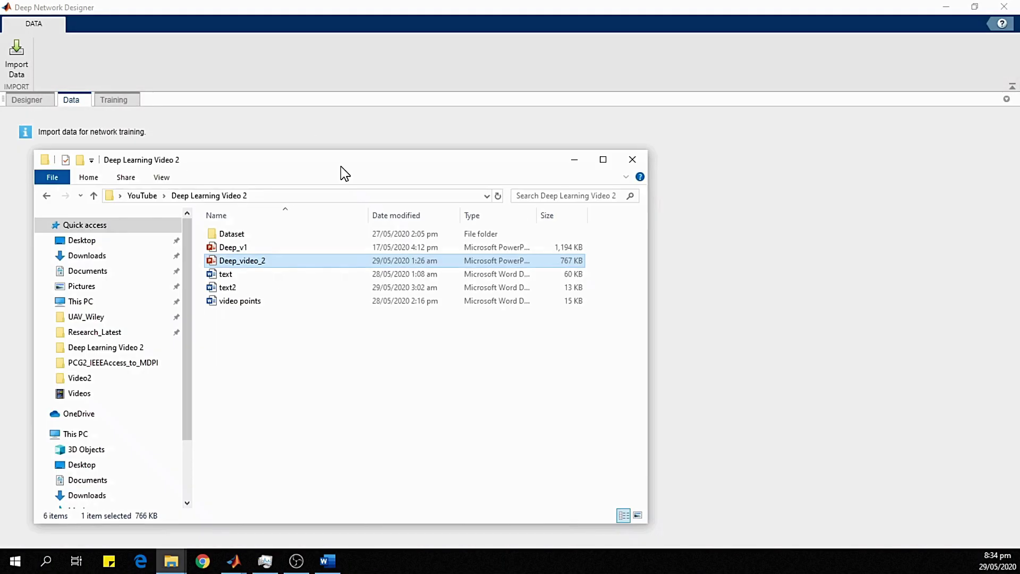
# Open the Dataset folder and look through the beach images.
pyautogui.doubleClick(340, 162)
pyautogui.click(207, 80)
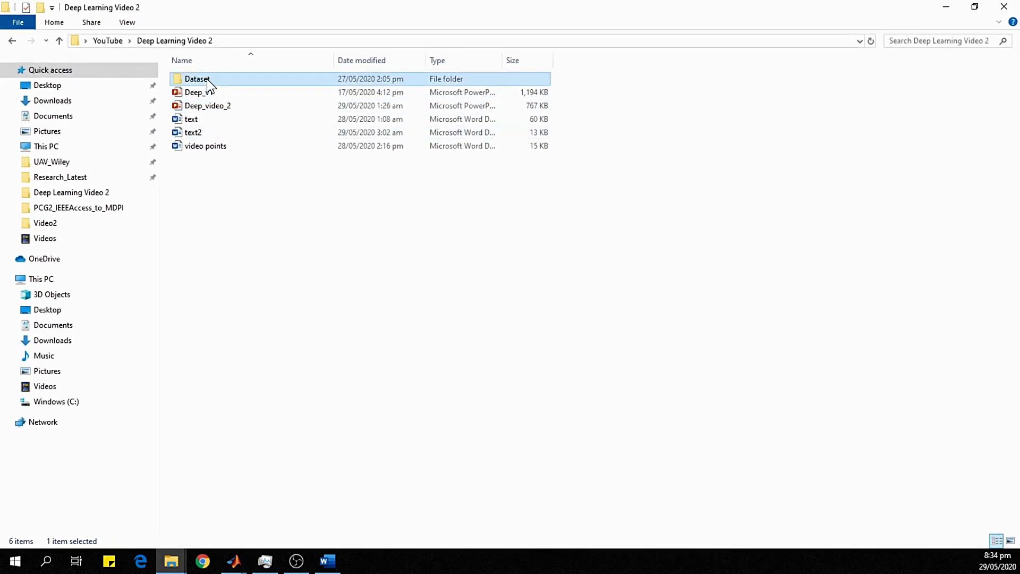
pyautogui.doubleClick(206, 79)
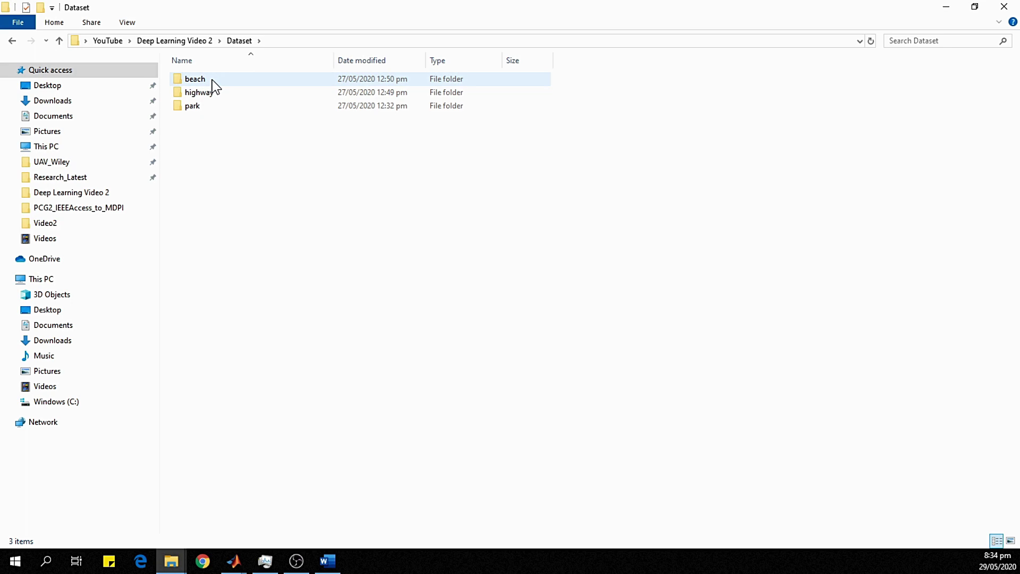
pyautogui.doubleClick(212, 80)
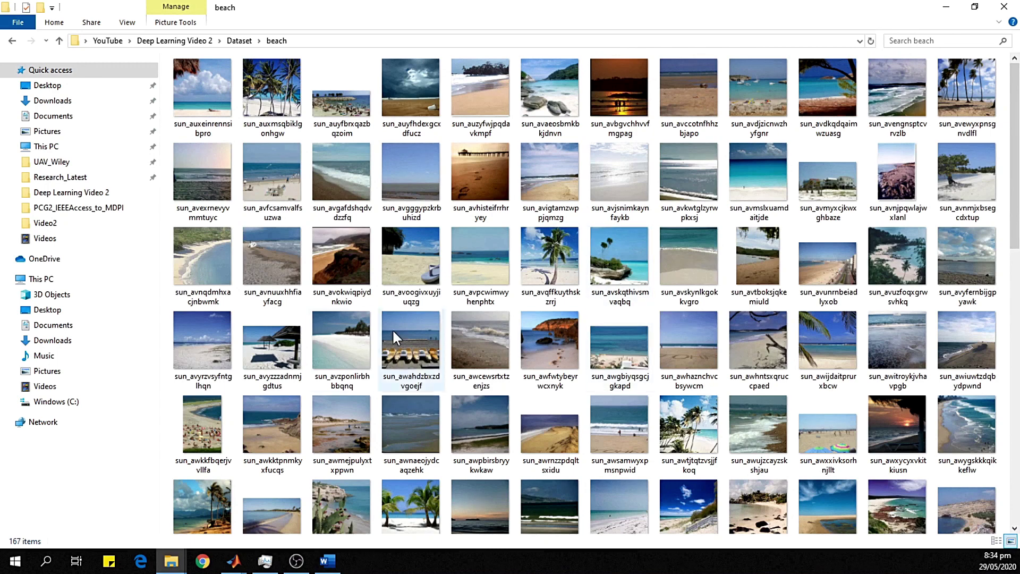
pyautogui.scroll(-10, 535, 181)
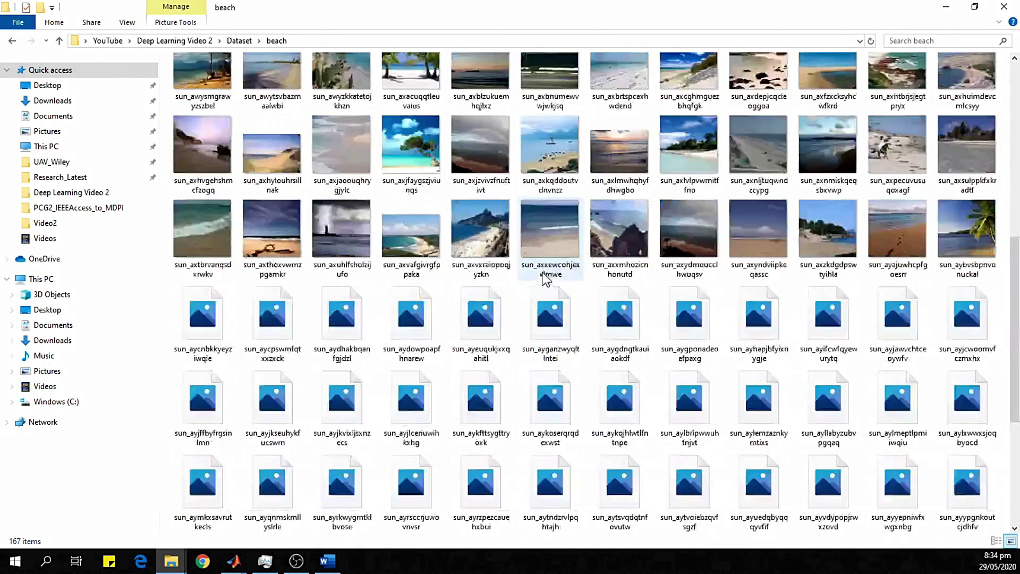
pyautogui.click(240, 41)
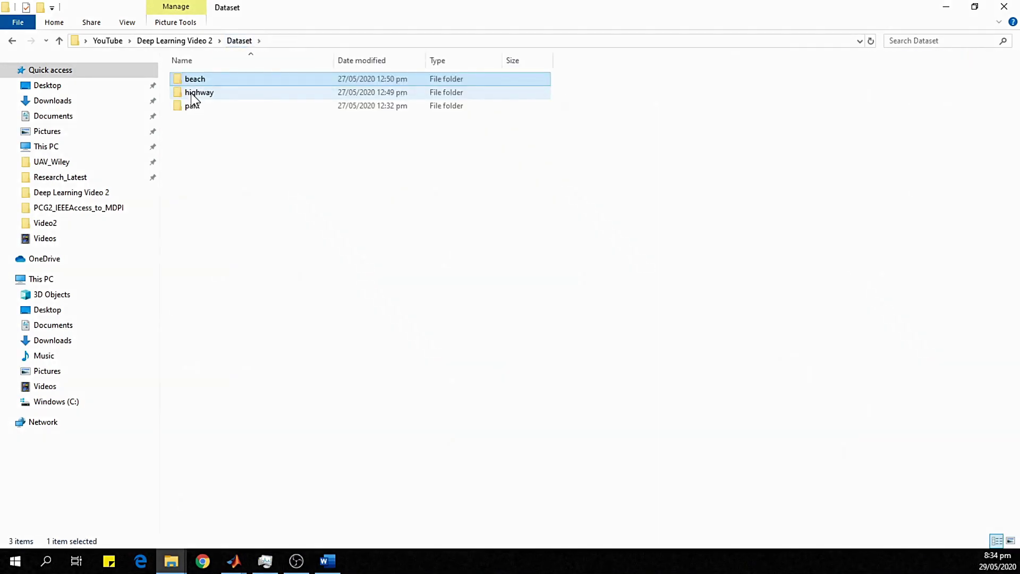
# Browse the highway and park image folders, then reveal Dataset's full path.
pyautogui.doubleClick(301, 96)
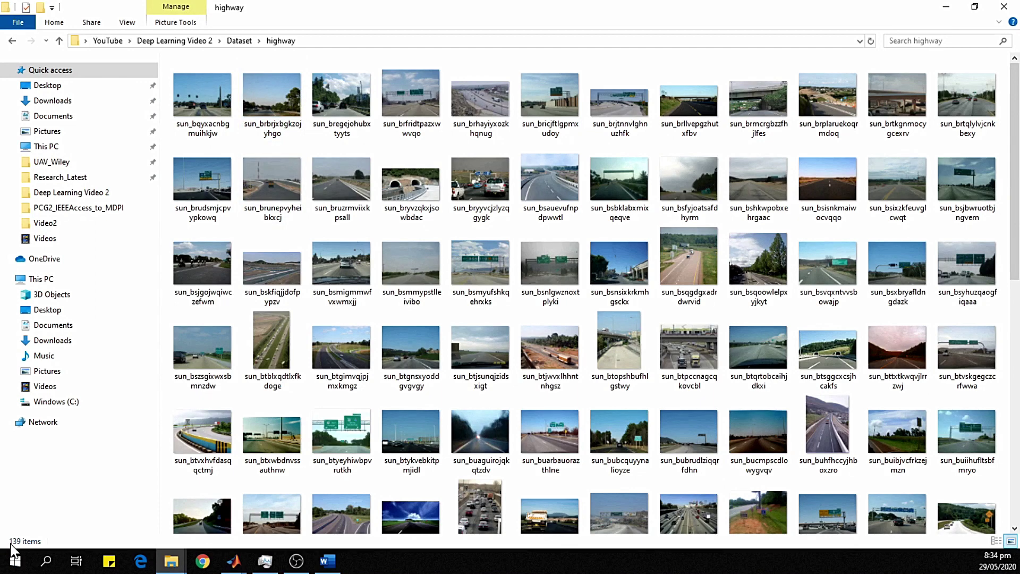
pyautogui.scroll(-5, 577, 248)
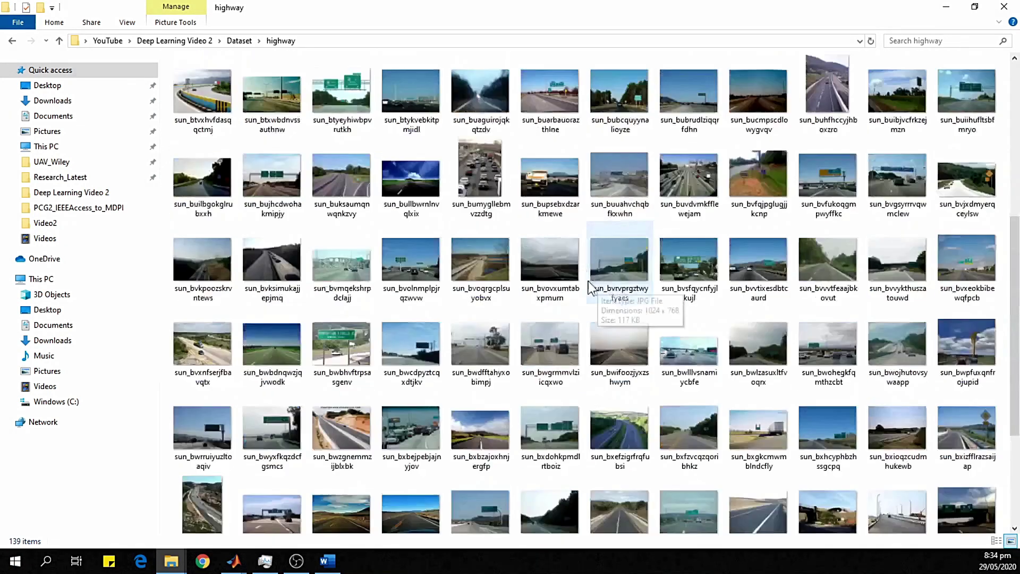
pyautogui.click(229, 41)
pyautogui.doubleClick(202, 107)
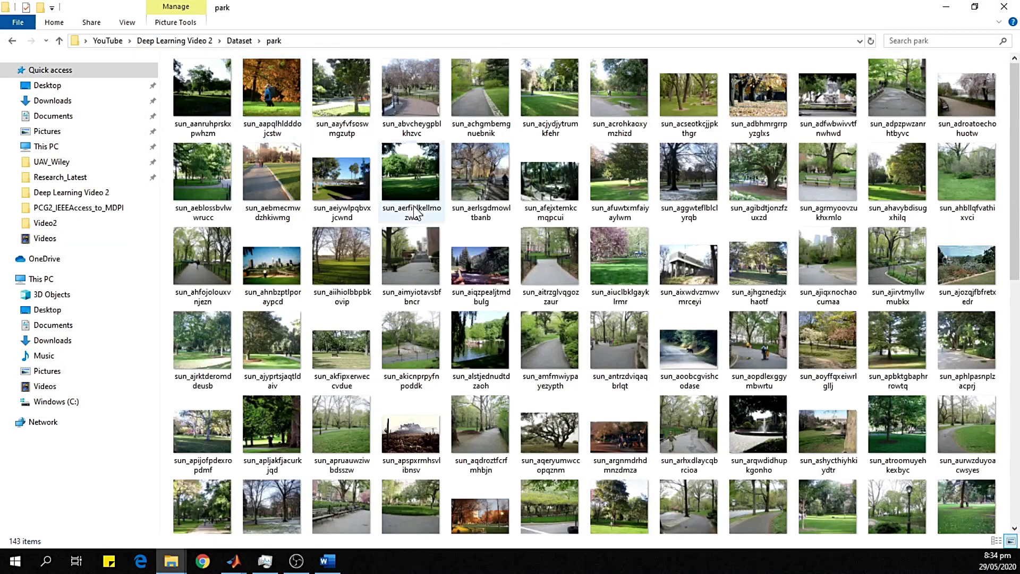
pyautogui.scroll(-10, 675, 276)
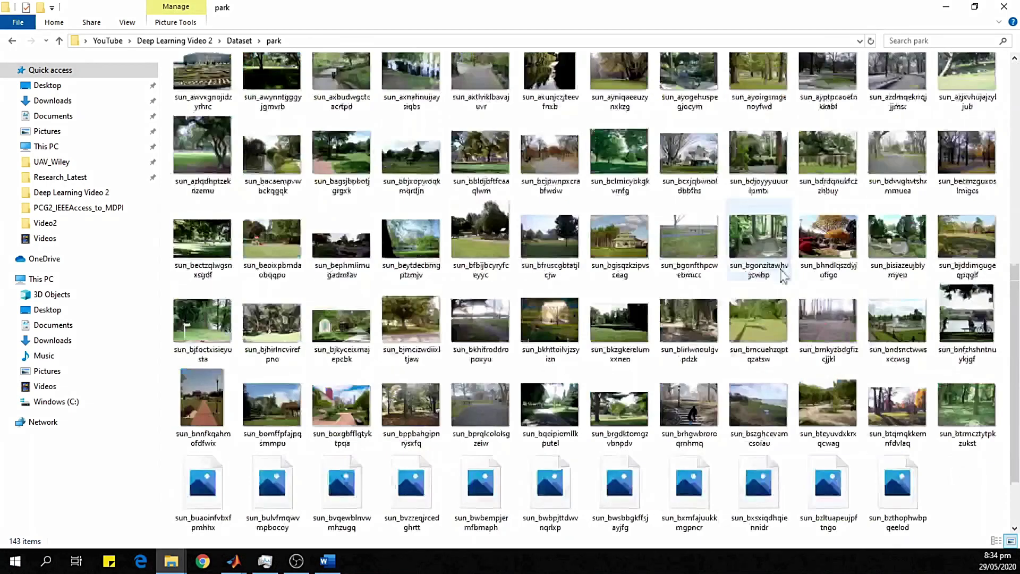
pyautogui.click(240, 41)
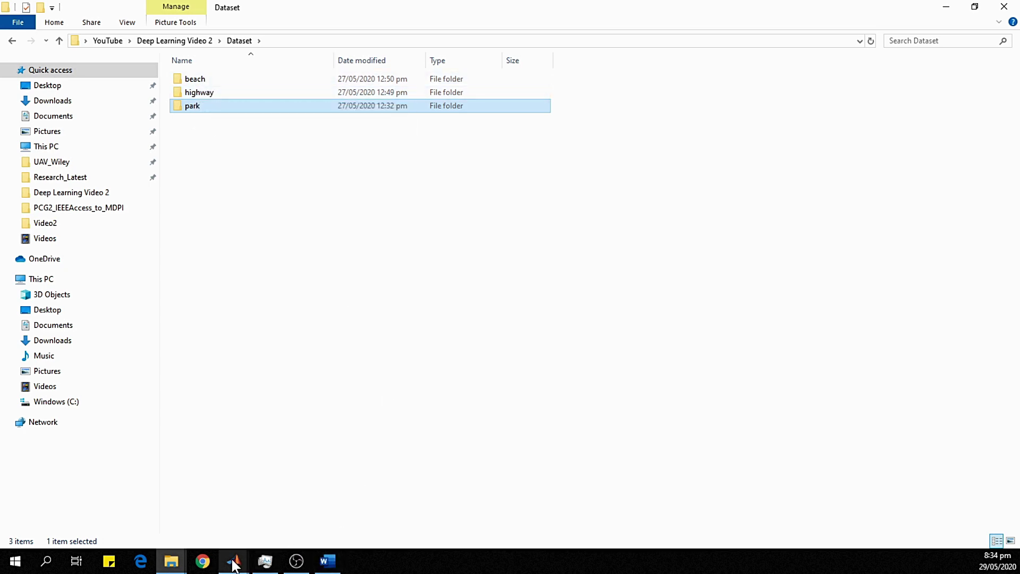
pyautogui.click(282, 40)
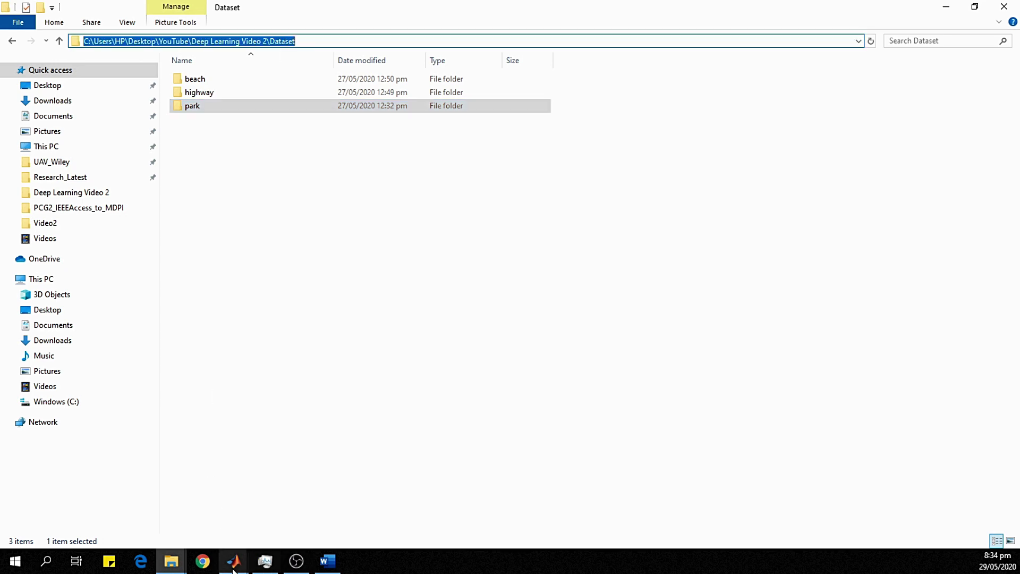
# In Import Data, keep Folder as the source and paste the Dataset folder path.
pyautogui.moveTo(233, 565)
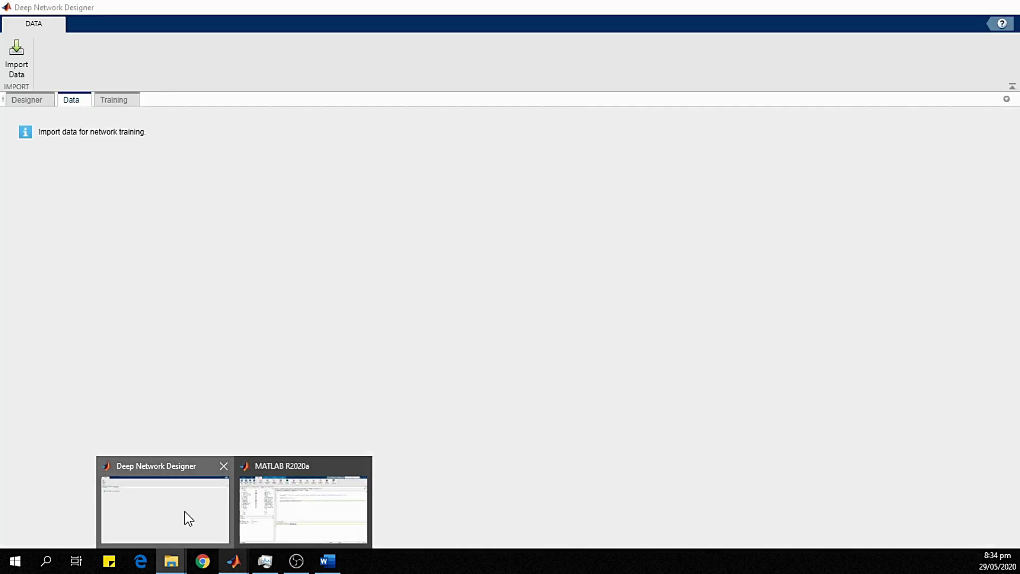
pyautogui.click(184, 511)
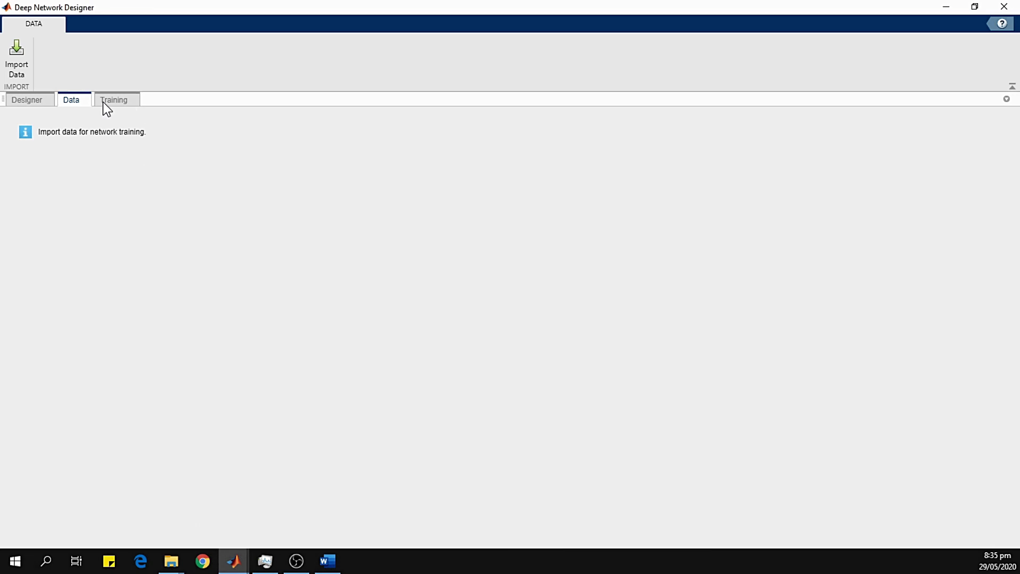
pyautogui.click(17, 68)
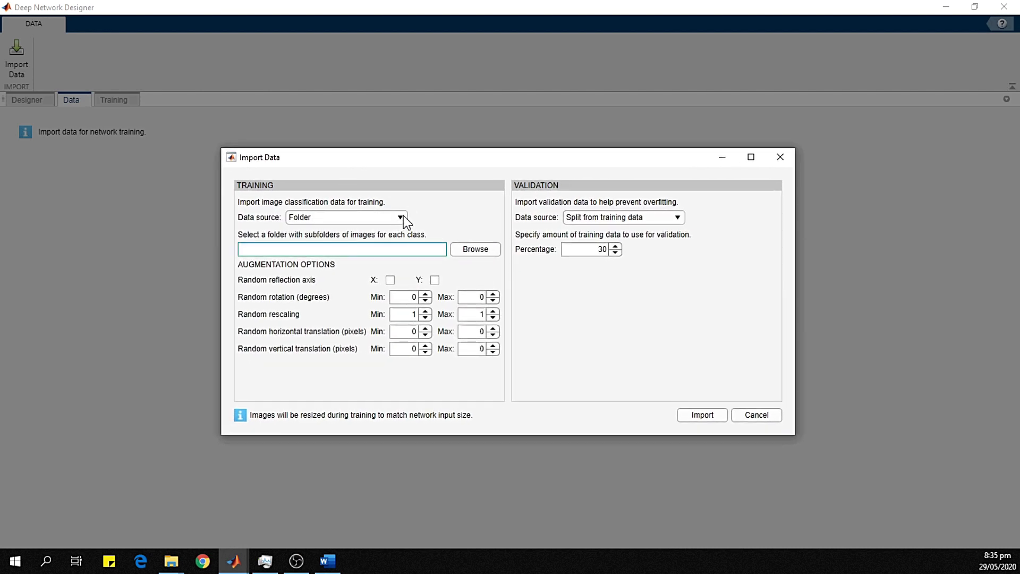
pyautogui.click(397, 218)
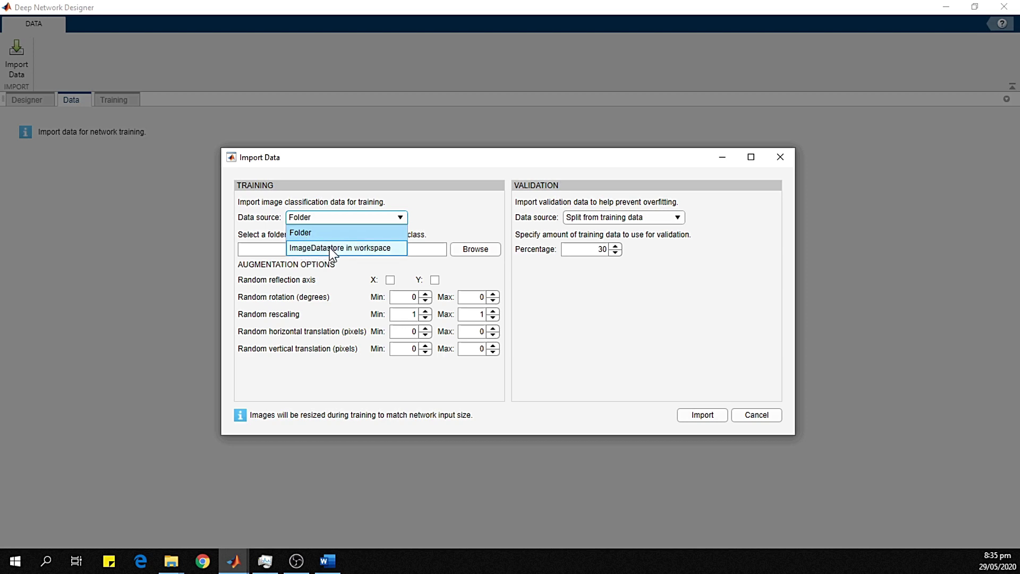
pyautogui.click(299, 234)
pyautogui.click(302, 246)
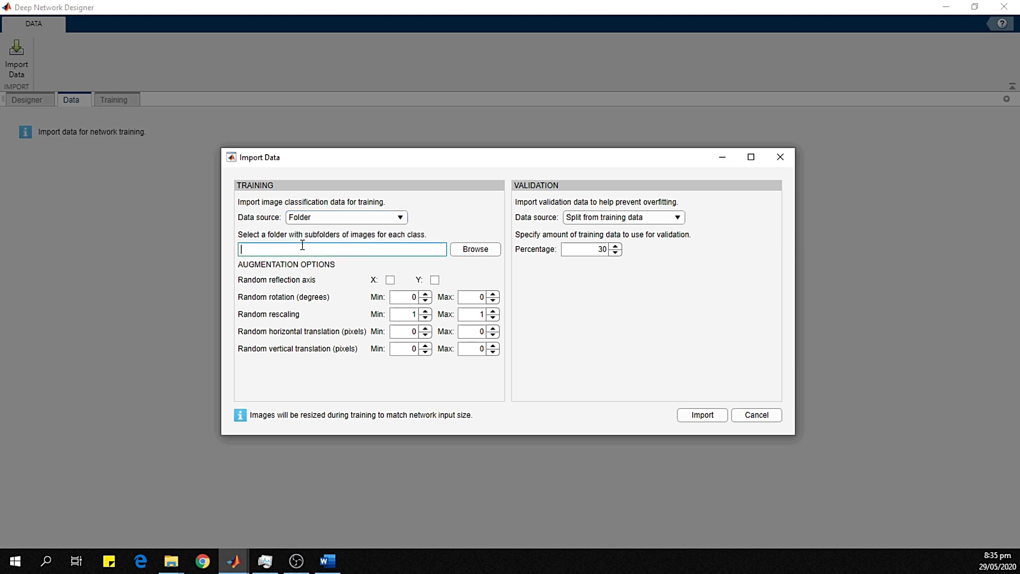
pyautogui.hotkey('ctrl', 'v')
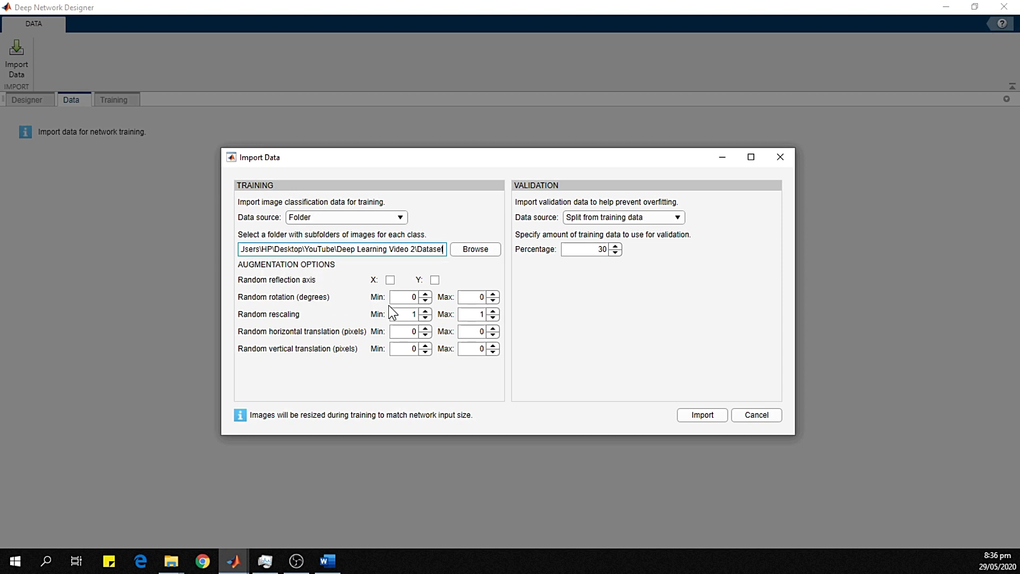
# Set the maximum random rotation to 90 and the maximum random rescaling to 2.
pyautogui.click(409, 299)
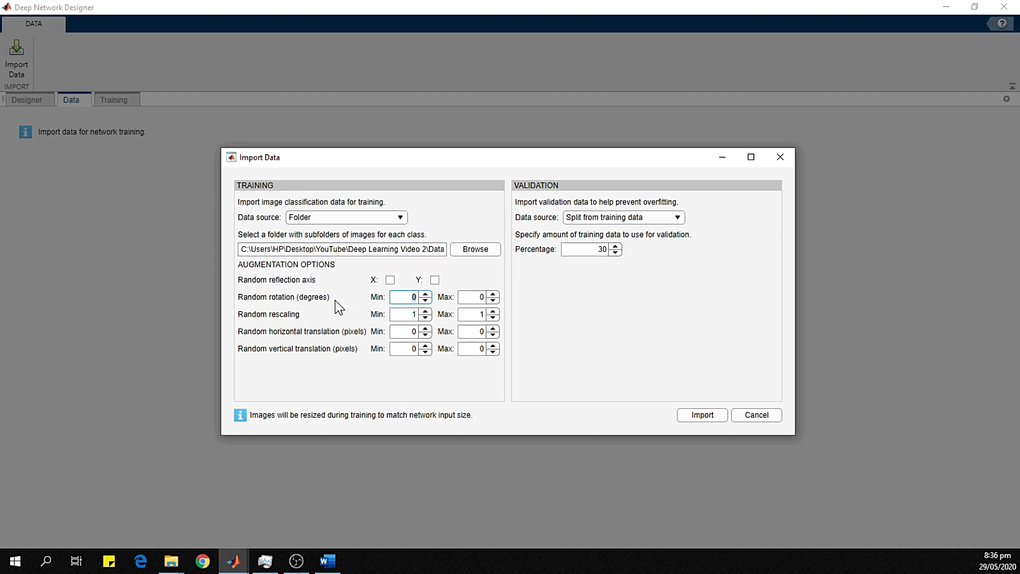
pyautogui.click(484, 299)
pyautogui.write('90')
pyautogui.click(413, 315)
pyautogui.click(478, 314)
pyautogui.write('2')
# Keep the 30% validation split and import the Dataset images.
pyautogui.doubleClick(604, 250)
pyautogui.click(702, 415)
pyautogui.click(714, 415)
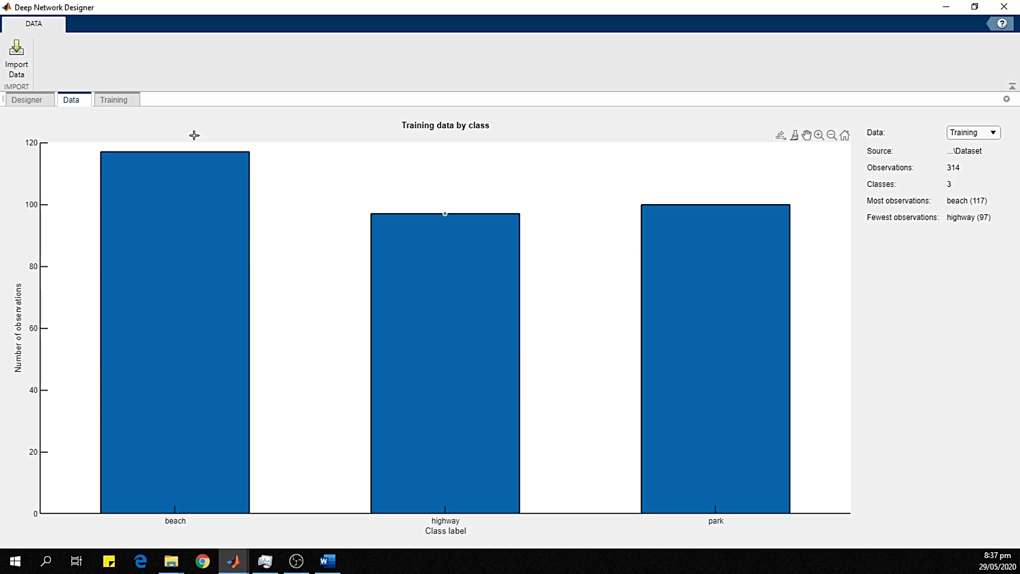
# Open Training Options and set the initial learn rate to 0.0001.
pyautogui.click(31, 100)
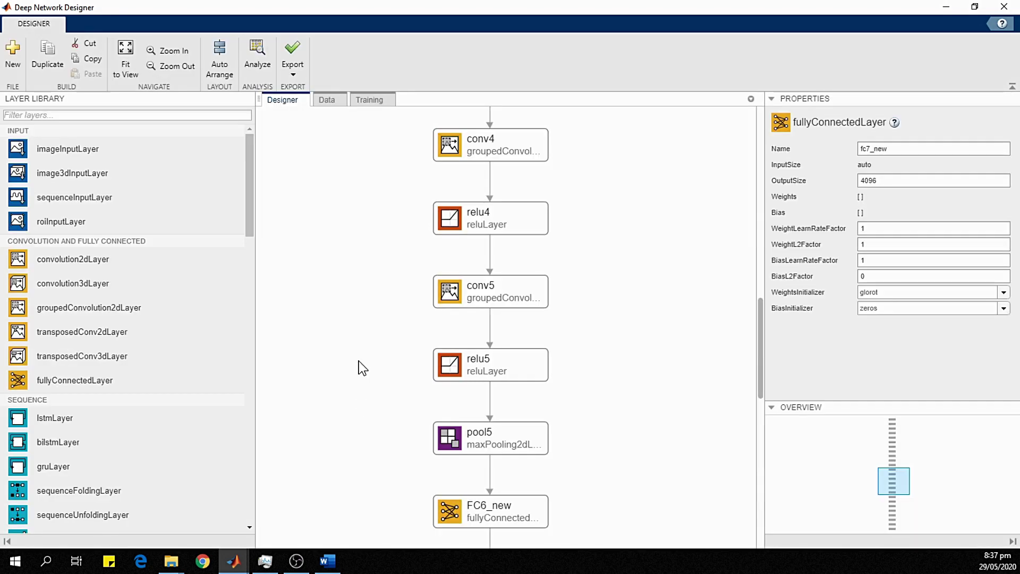
pyautogui.click(368, 102)
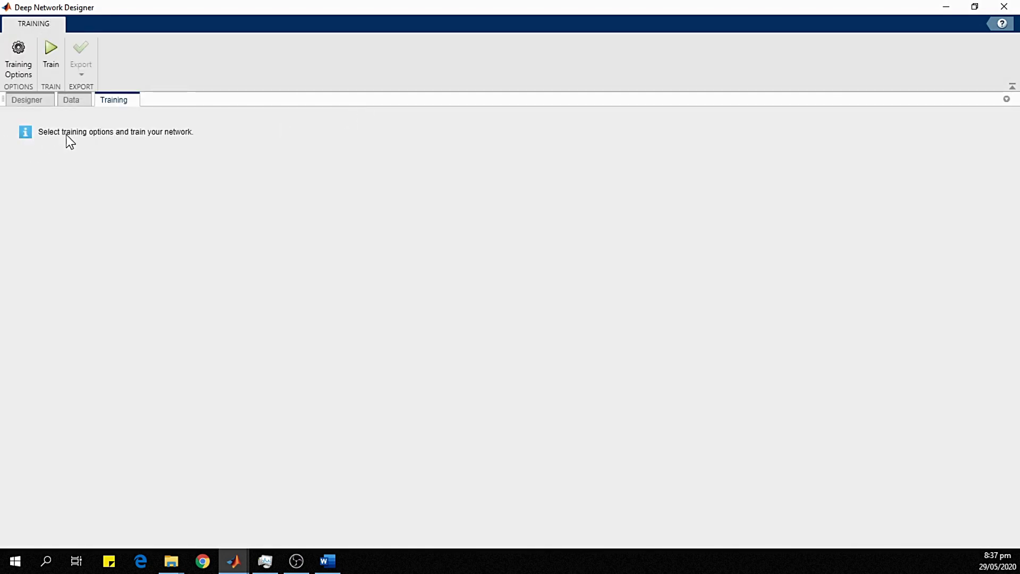
pyautogui.click(19, 73)
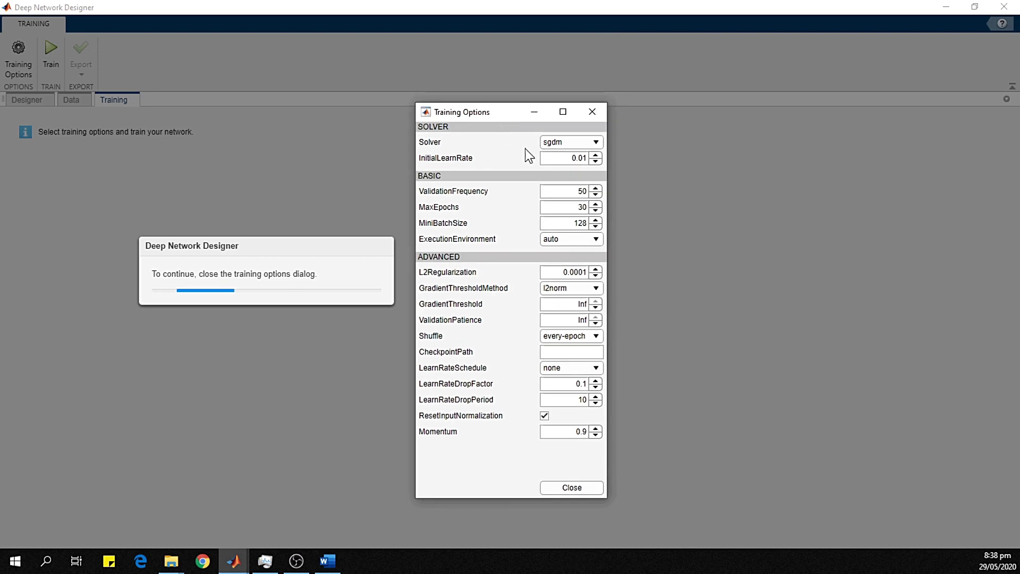
pyautogui.click(580, 157)
pyautogui.click(578, 157)
pyautogui.write('00')
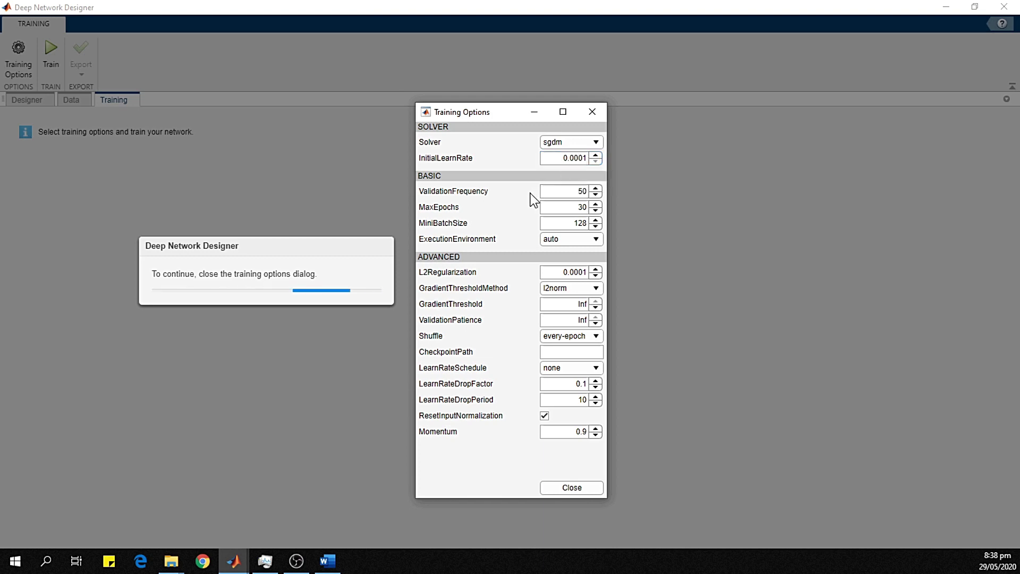
# Set validation frequency 5, max epochs 20 and mini-batch size 20, then close the options.
pyautogui.doubleClick(582, 192)
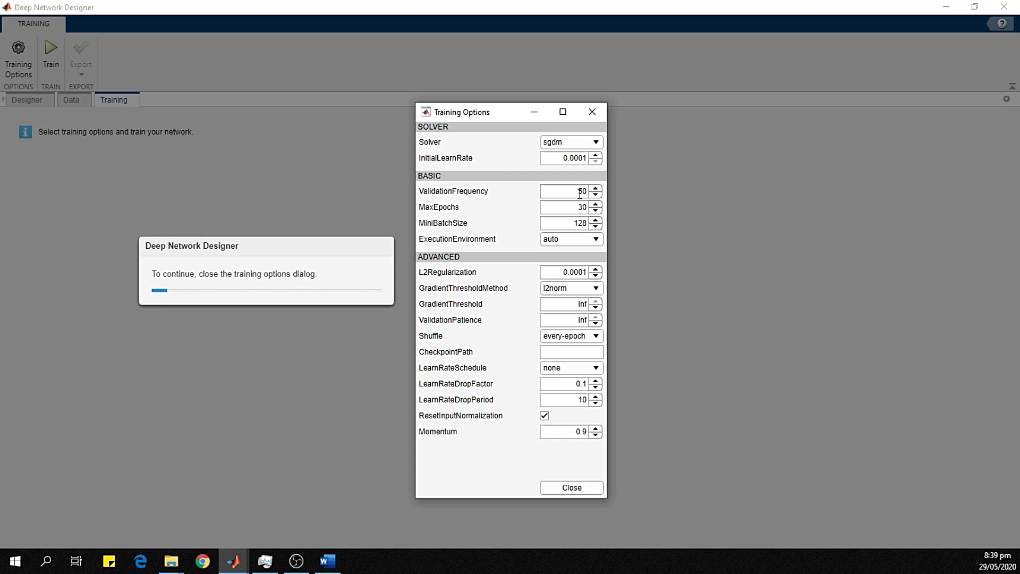
pyautogui.write('5')
pyautogui.doubleClick(582, 207)
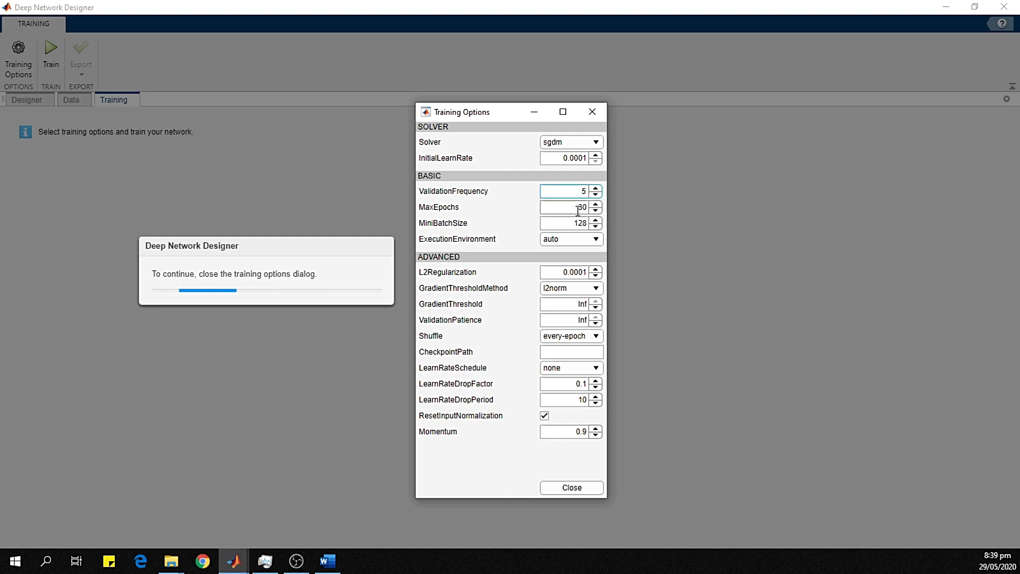
pyautogui.write('20')
pyautogui.press('Tab')
pyautogui.write('20')
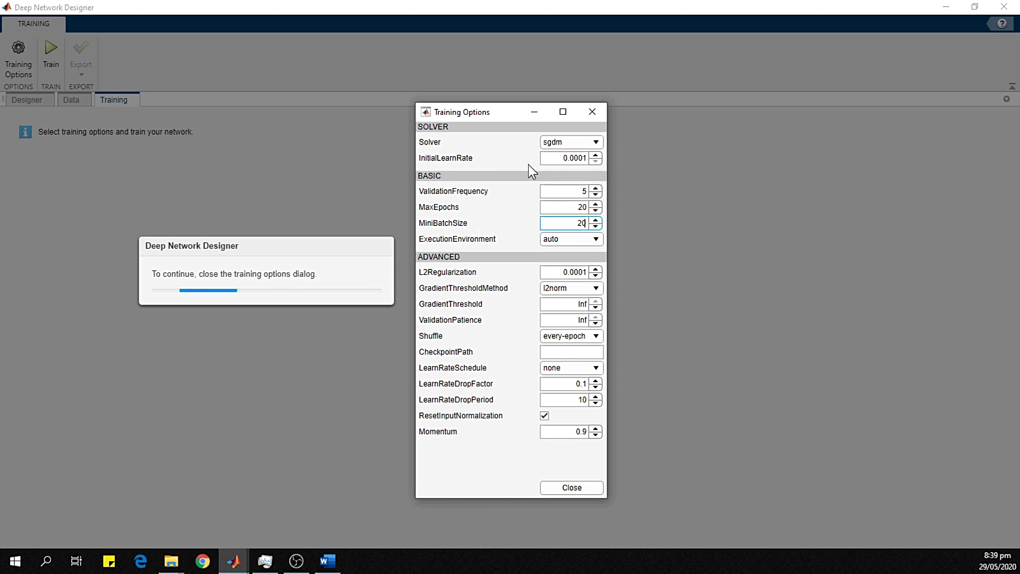
pyautogui.click(560, 487)
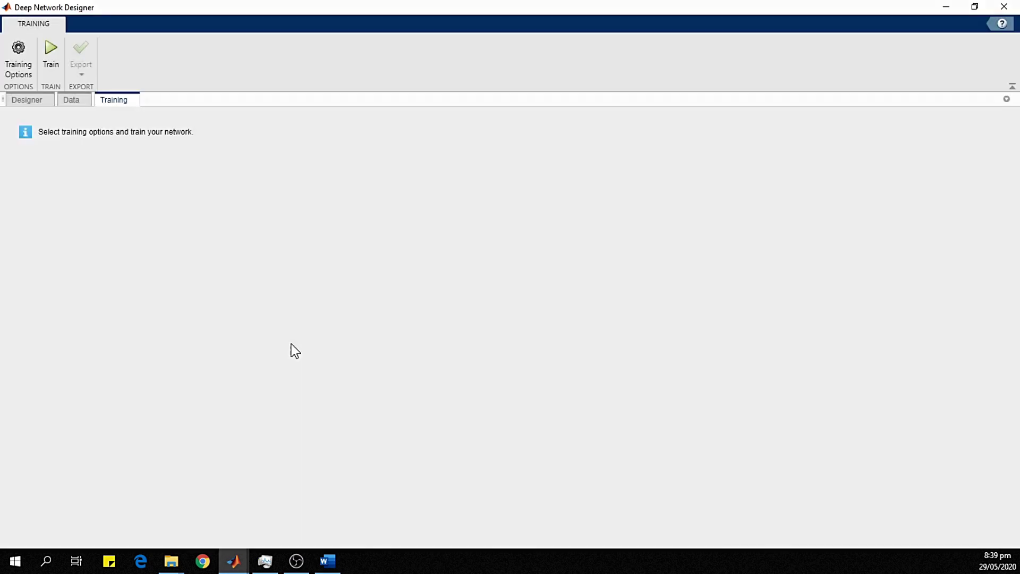
# Set fc7_new's weight and bias learn rate factors to 10.
pyautogui.click(30, 100)
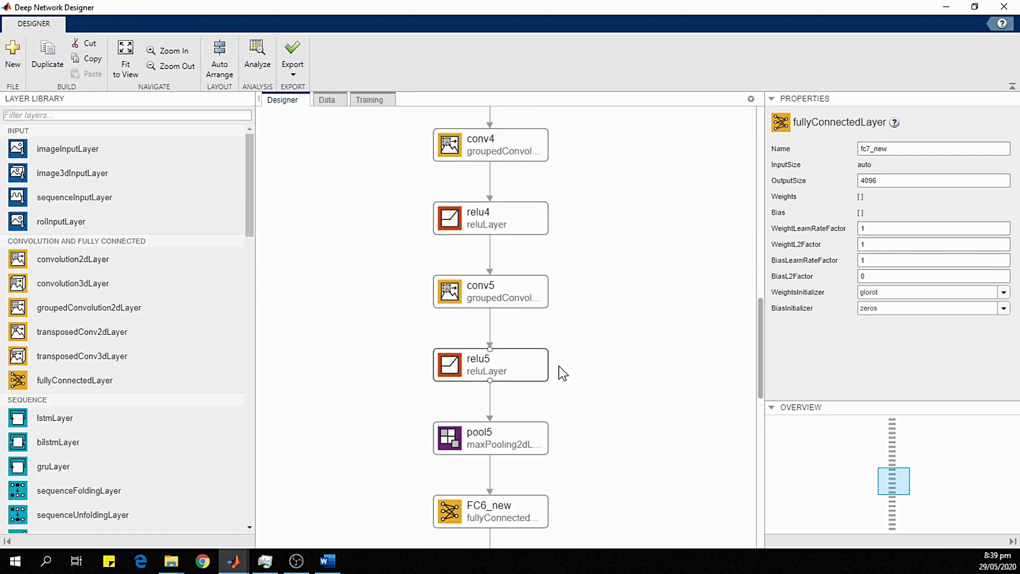
pyautogui.scroll(-1, 546, 371)
pyautogui.scroll(-1, 544, 369)
pyautogui.click(504, 366)
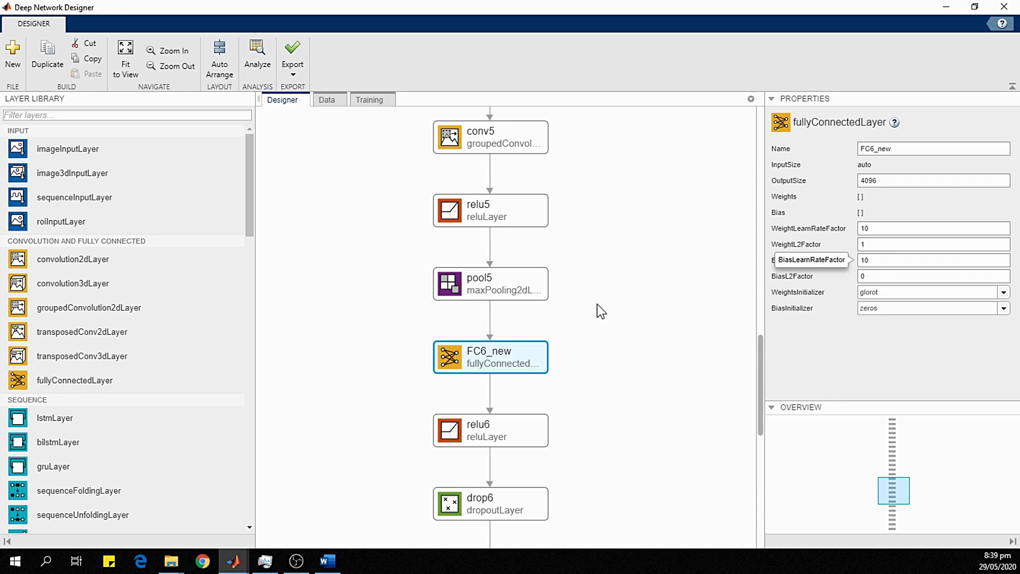
pyautogui.scroll(-3, 599, 312)
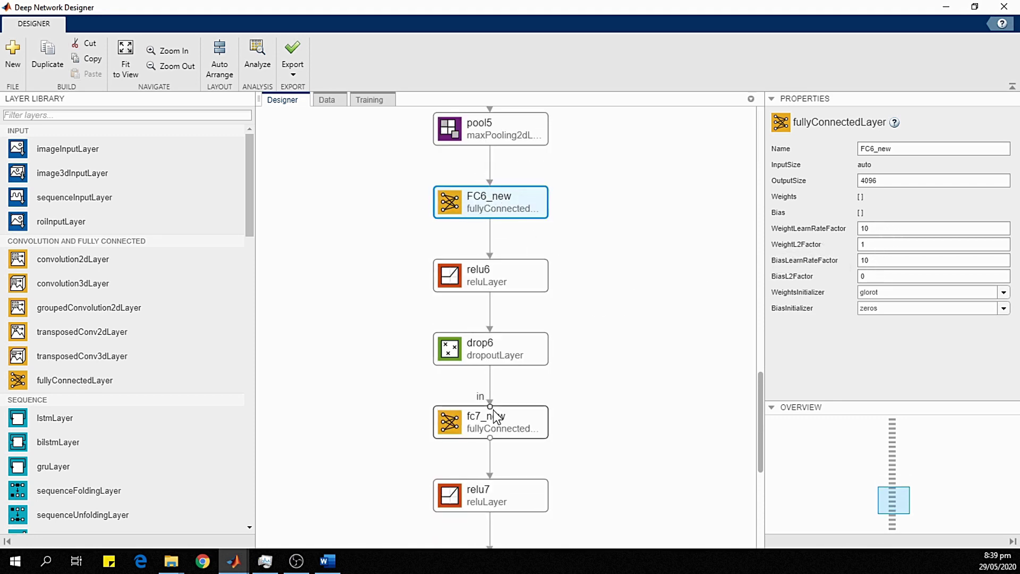
pyautogui.click(701, 360)
pyautogui.click(500, 425)
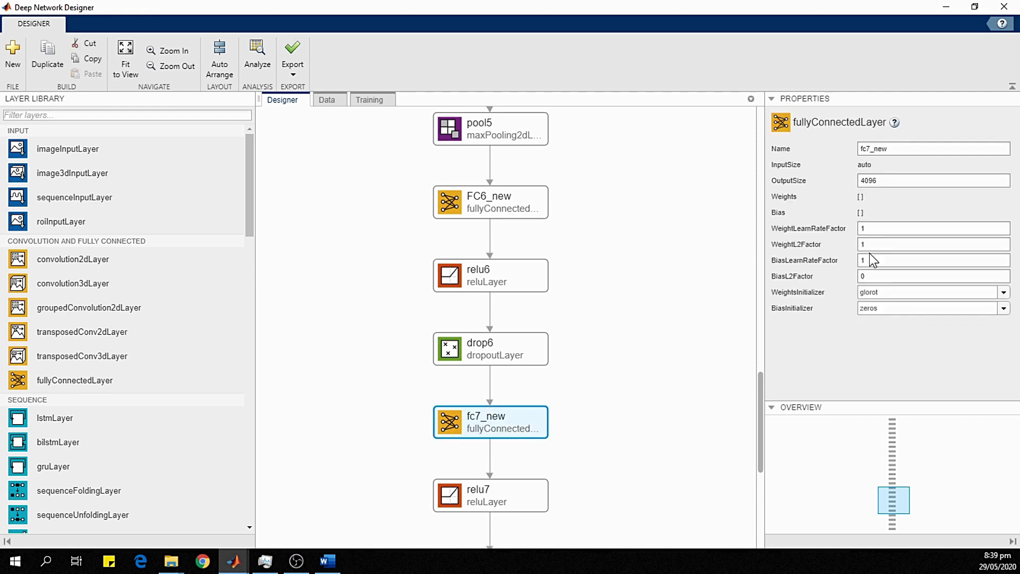
pyautogui.click(884, 227)
pyautogui.click(874, 260)
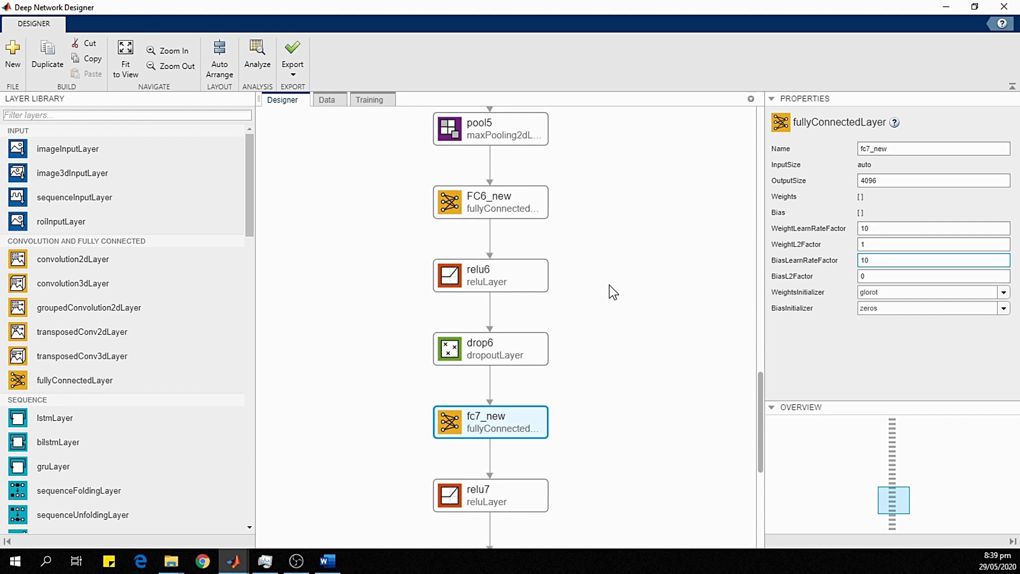
# Set fc8_new's weight and bias learn rate factors to 15.
pyautogui.scroll(-3, 499, 350)
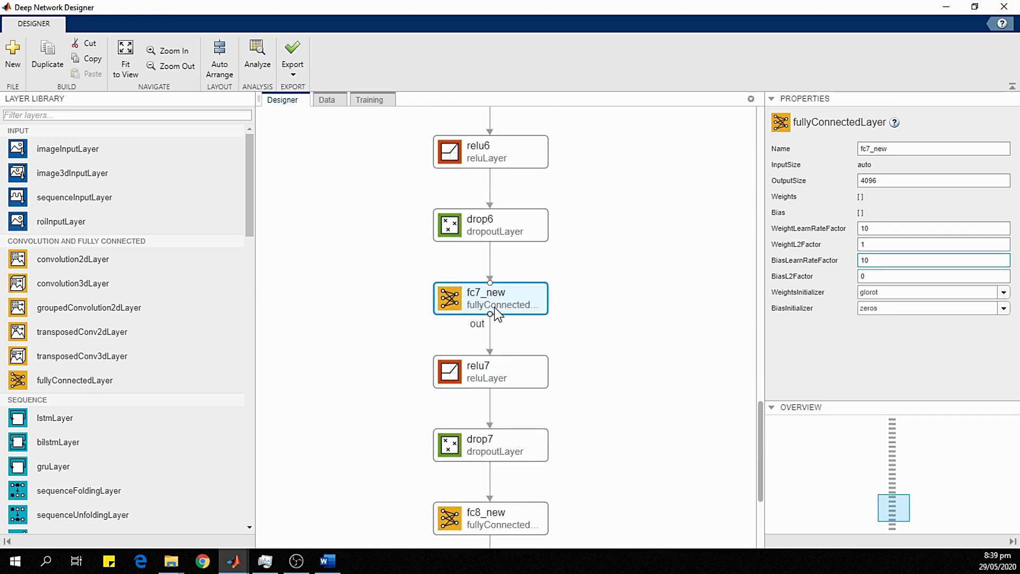
pyautogui.scroll(-2, 537, 288)
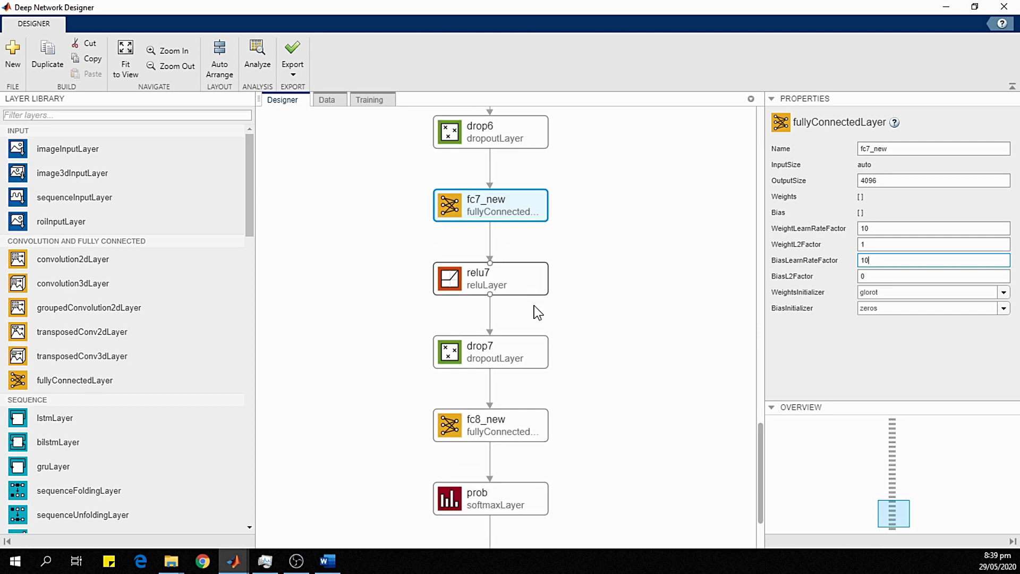
pyautogui.click(494, 425)
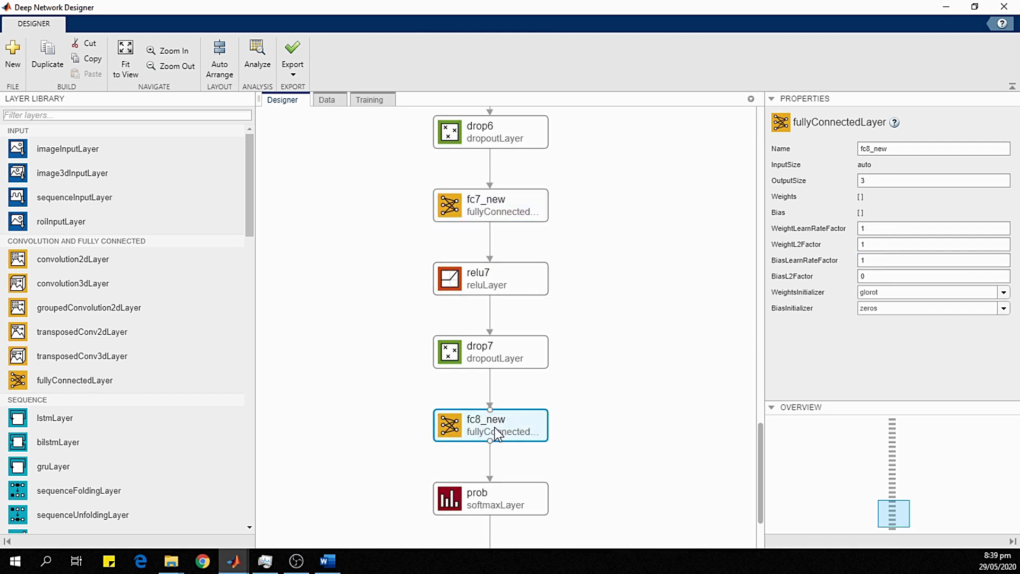
pyautogui.click(885, 229)
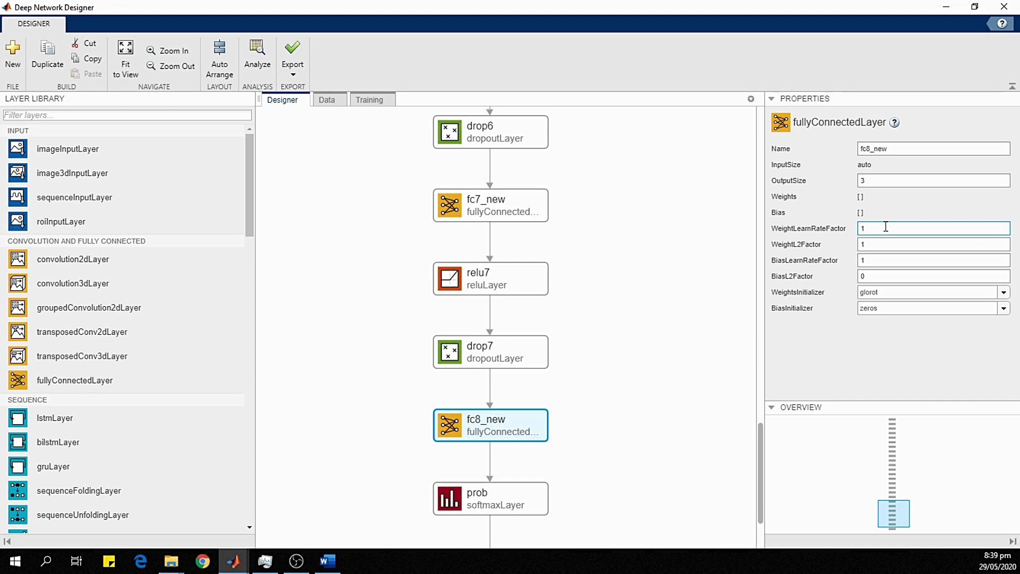
pyautogui.write('5')
pyautogui.click(868, 261)
pyautogui.write('5')
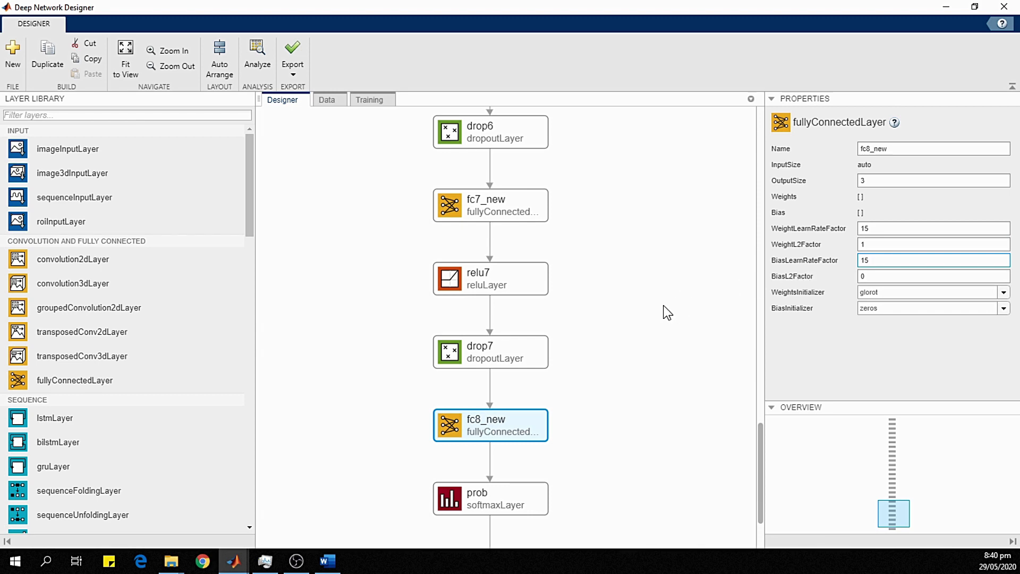
# Show the Data tab's training data by class chart.
pyautogui.scroll(-3, 664, 309)
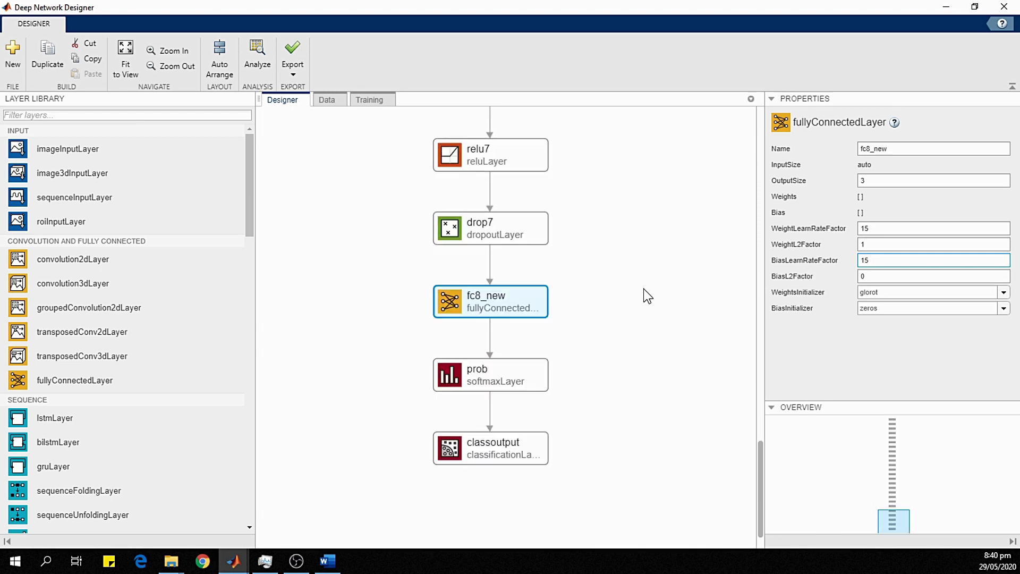
pyautogui.scroll(2, 643, 290)
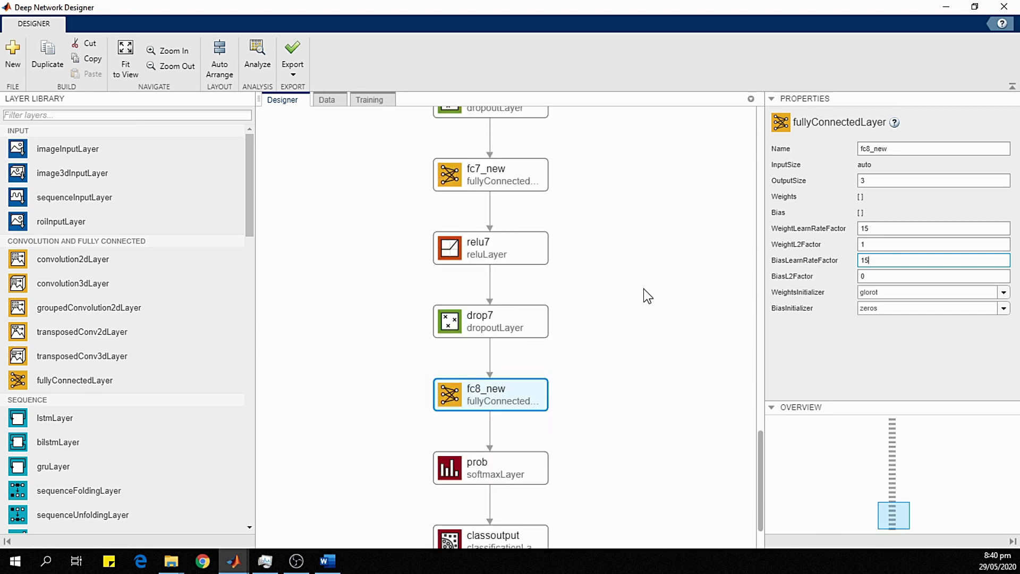
pyautogui.click(367, 101)
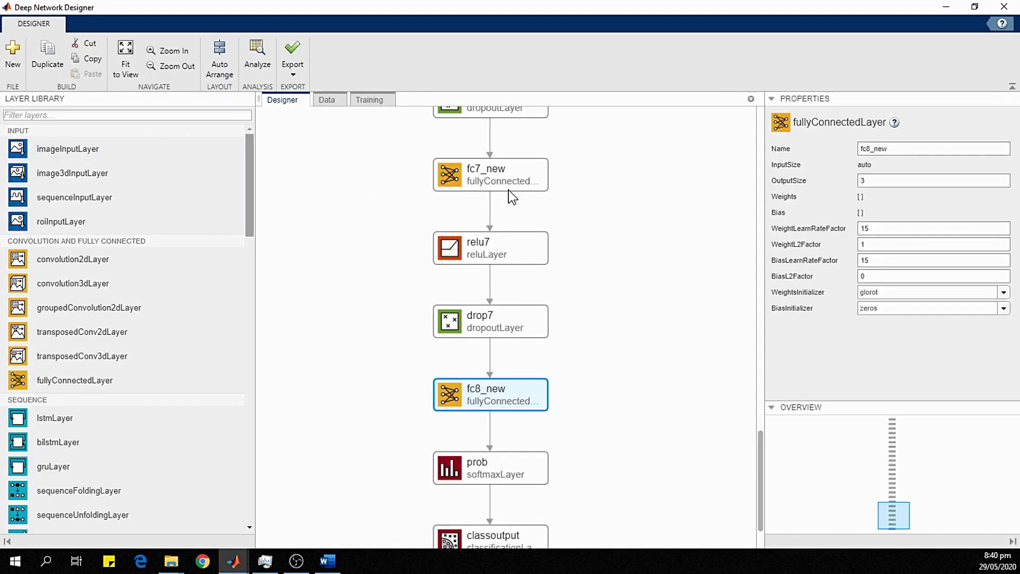
pyautogui.scroll(-1, 445, 283)
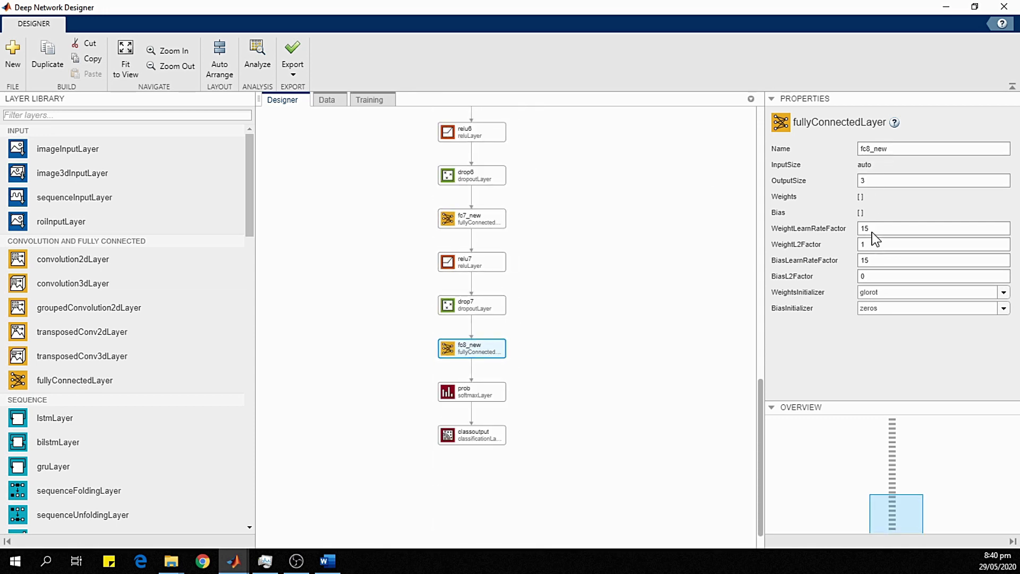
pyautogui.click(327, 103)
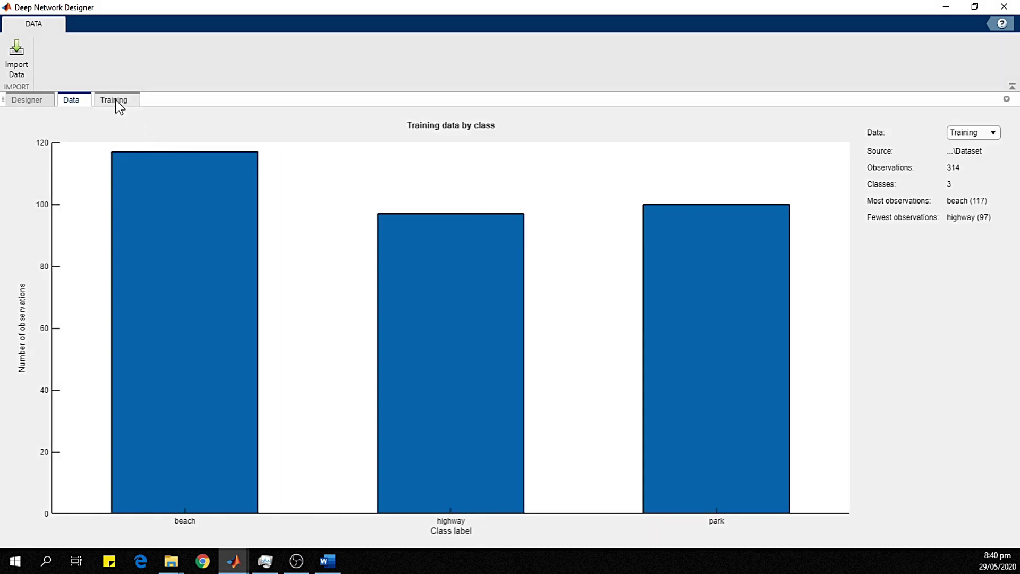
# Train the network, then export the trained network and results to the workspace.
pyautogui.click(113, 101)
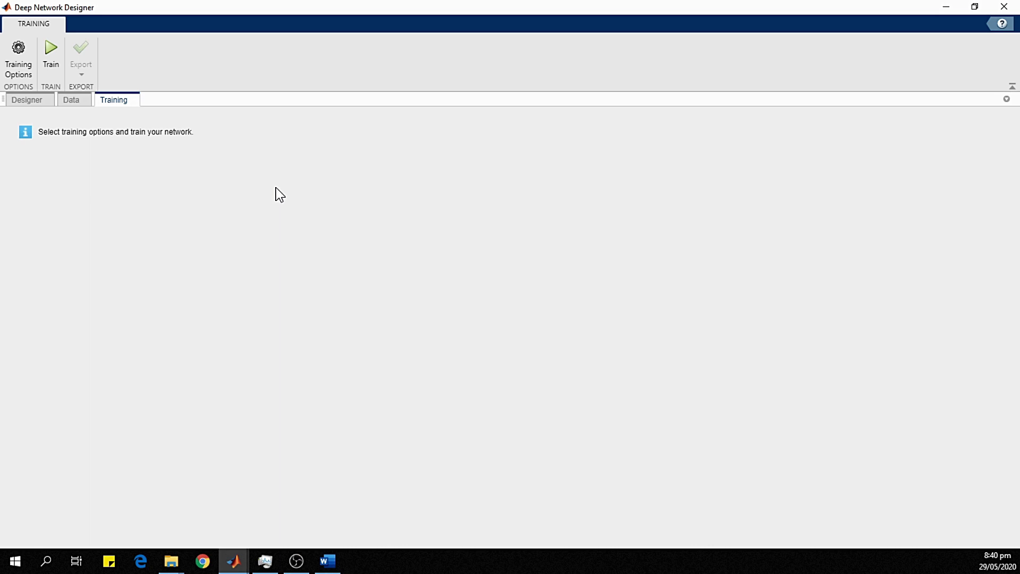
pyautogui.click(51, 62)
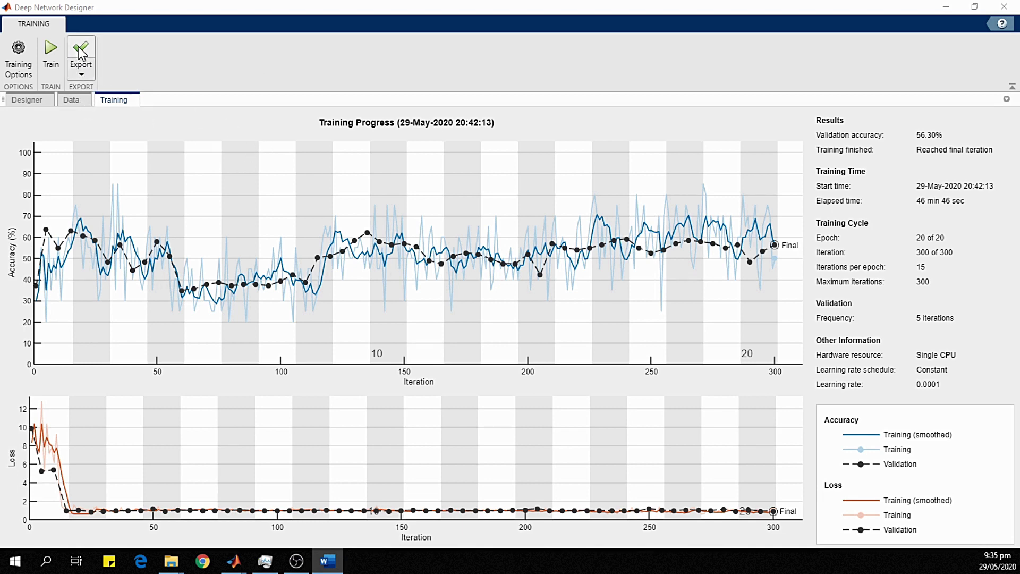
pyautogui.click(85, 71)
pyautogui.click(128, 94)
pyautogui.moveTo(234, 561)
pyautogui.click(292, 496)
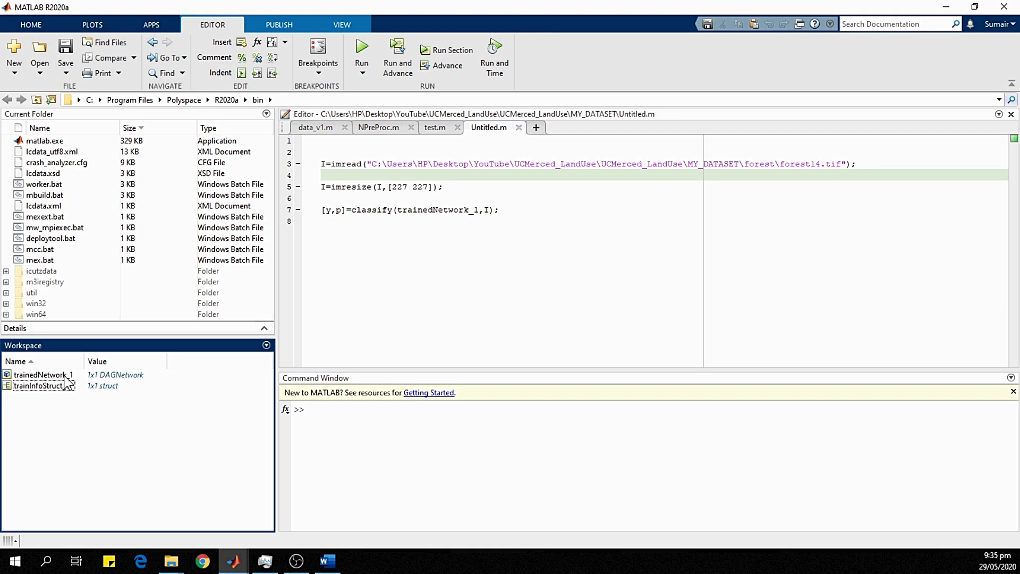
# Select trainedNetwork_1, enlarge the Command Window, and open the variable in the Variables editor.
pyautogui.click(38, 376)
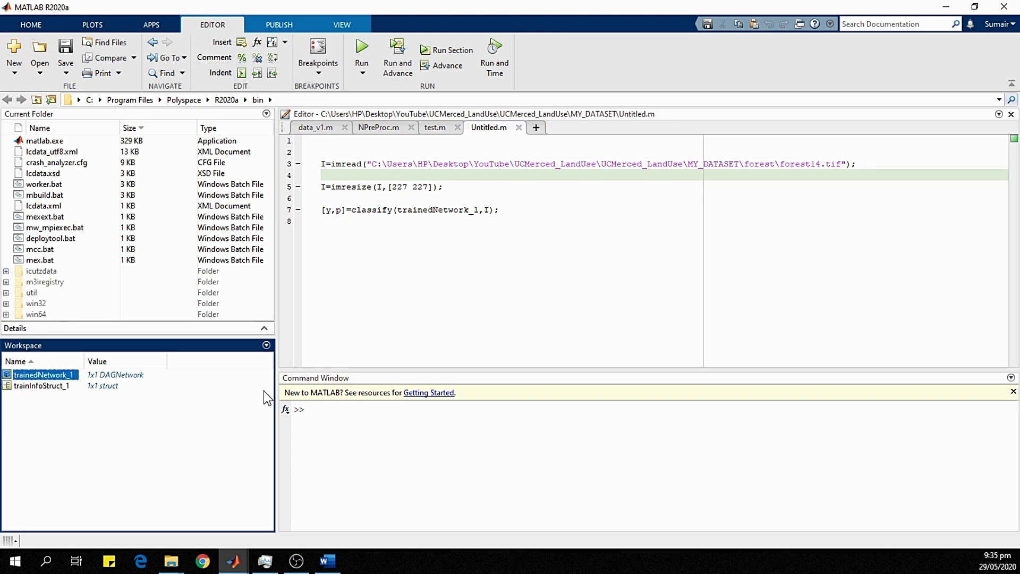
pyautogui.moveTo(333, 365); pyautogui.dragTo(318, 225)
pyautogui.doubleClick(33, 375)
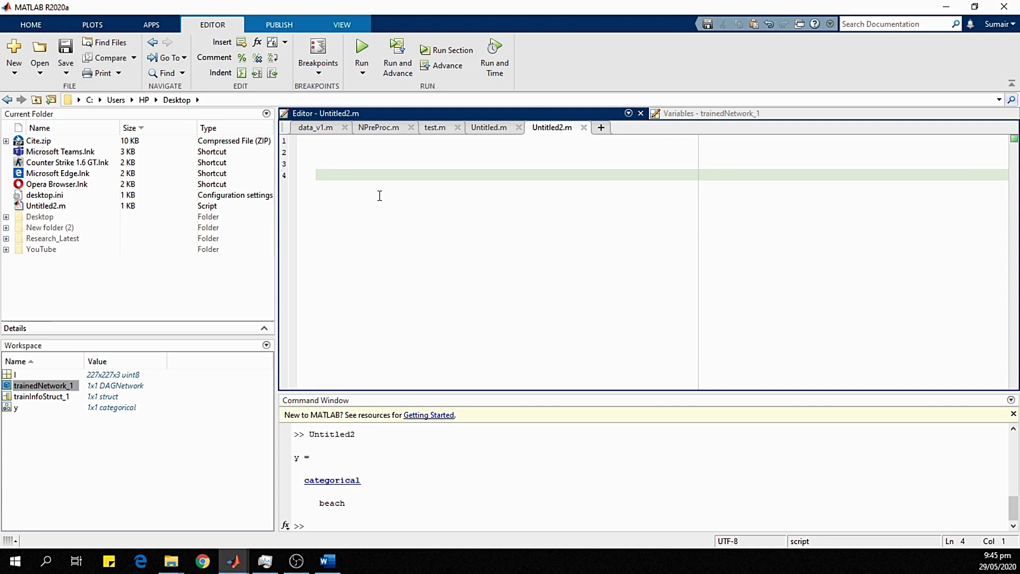
# Preview a beach image, then reveal the beach folder's full path in the address bar.
pyautogui.moveTo(171, 561)
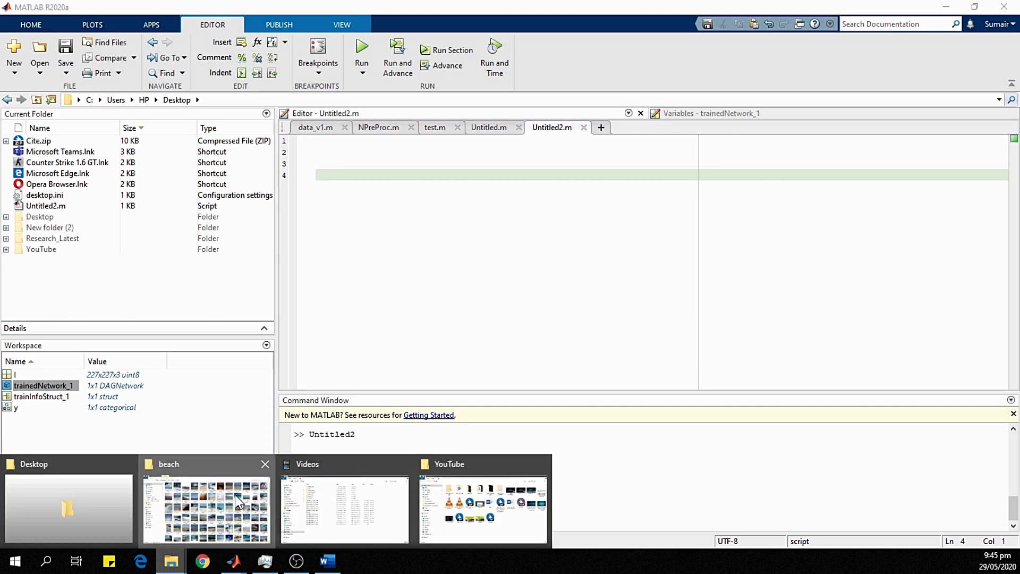
pyautogui.click(235, 495)
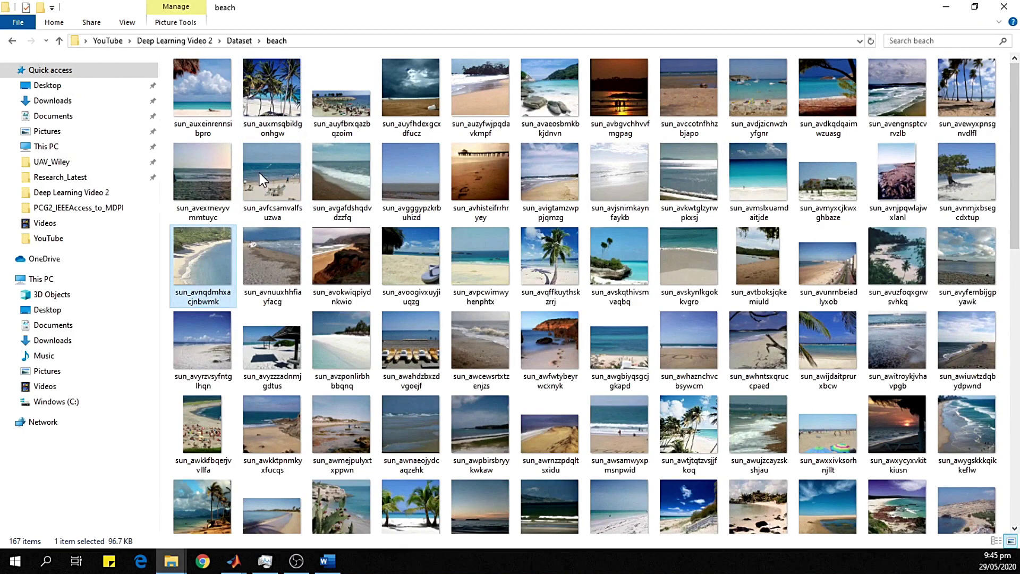
pyautogui.doubleClick(192, 263)
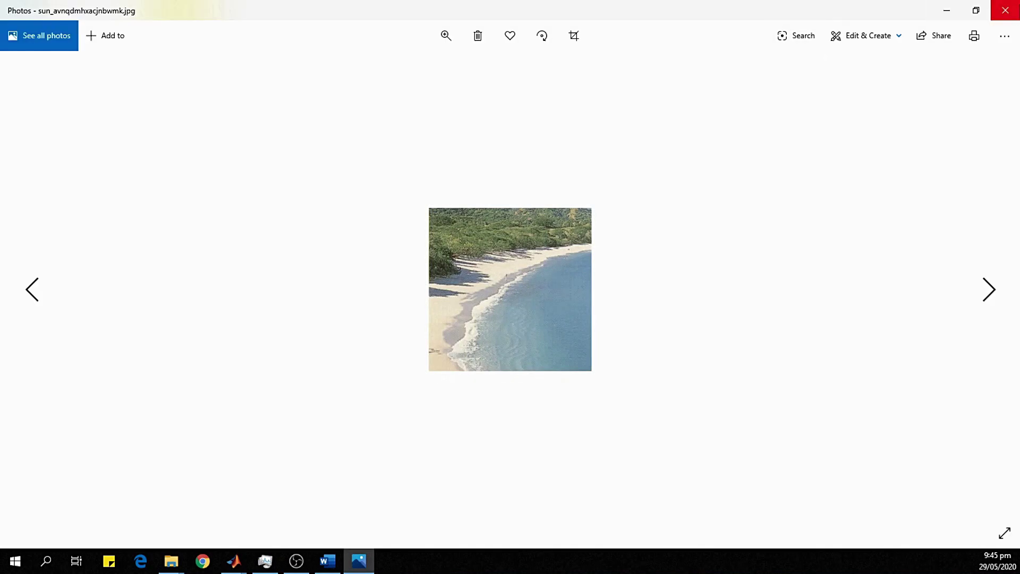
pyautogui.click(1005, 10)
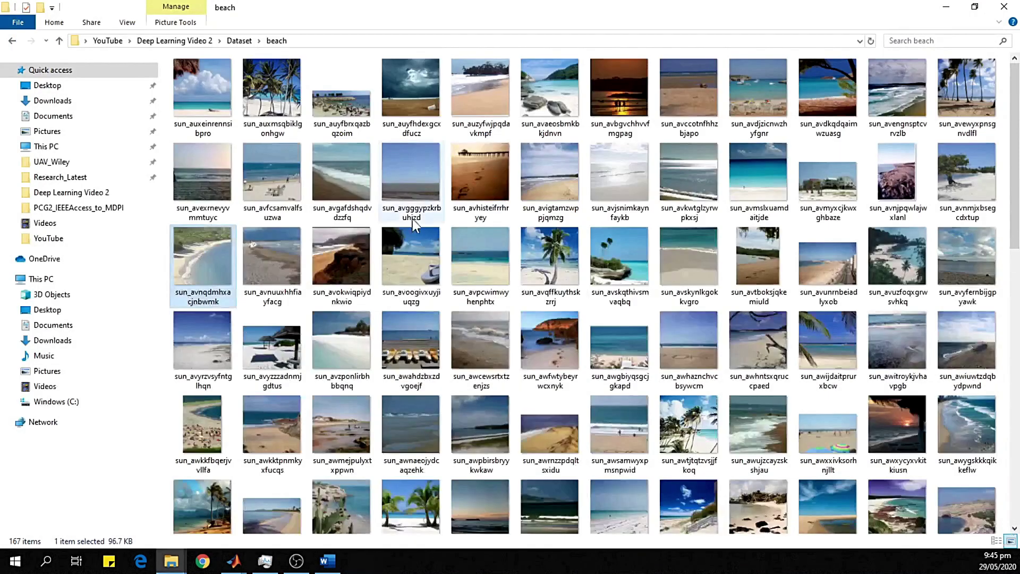
pyautogui.click(340, 43)
pyautogui.hotkey('ctrl', 'c')
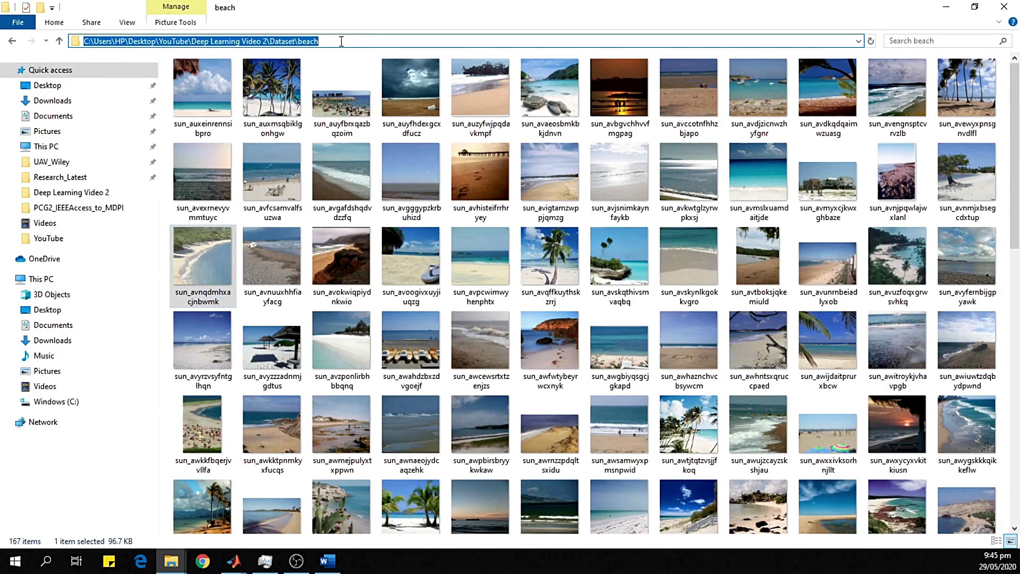
# Begin line 4 as I=imread(" with the pasted beach folder path and a backslash, and save.
pyautogui.moveTo(231, 563)
pyautogui.click(270, 496)
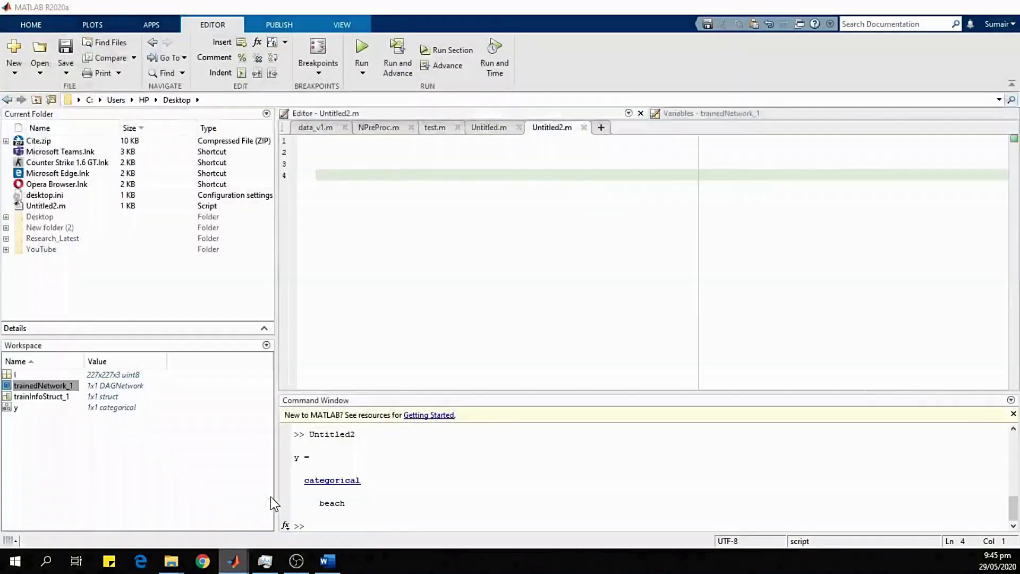
pyautogui.write('I')
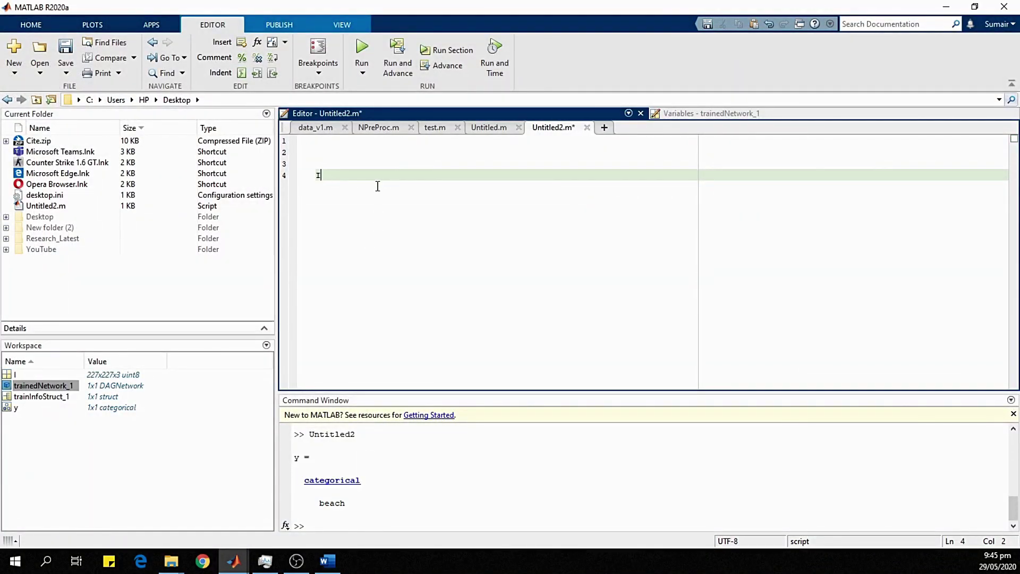
pyautogui.write('=imread')
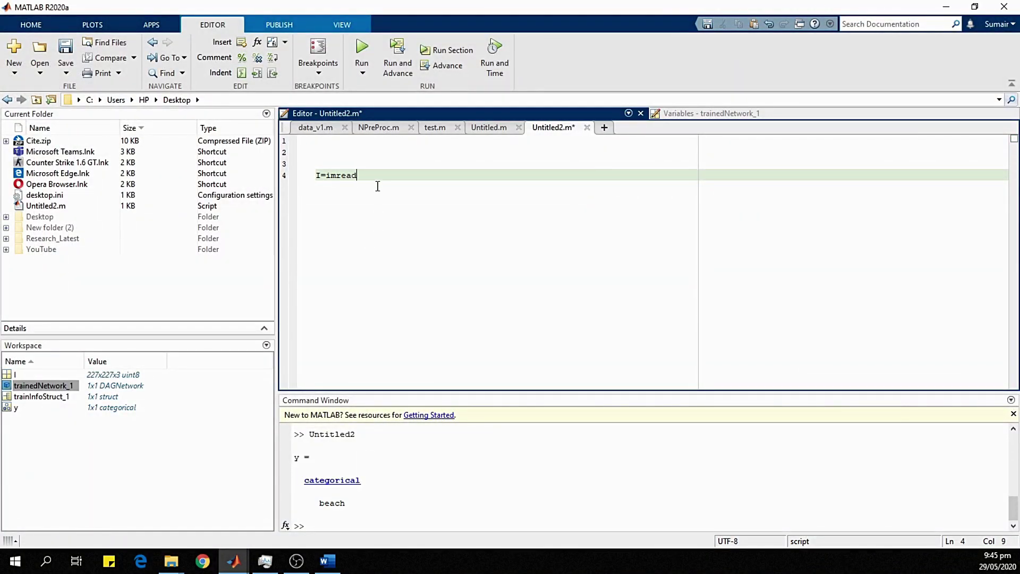
pyautogui.write('("')
pyautogui.hotkey('ctrl', 'v')
pyautogui.write('\\')
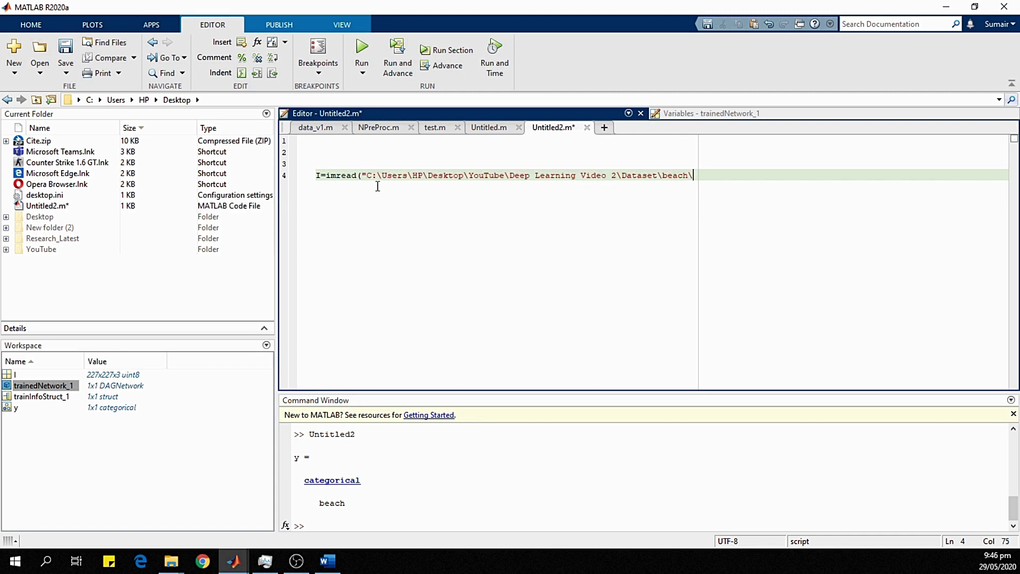
pyautogui.hotkey('ctrl', 's')
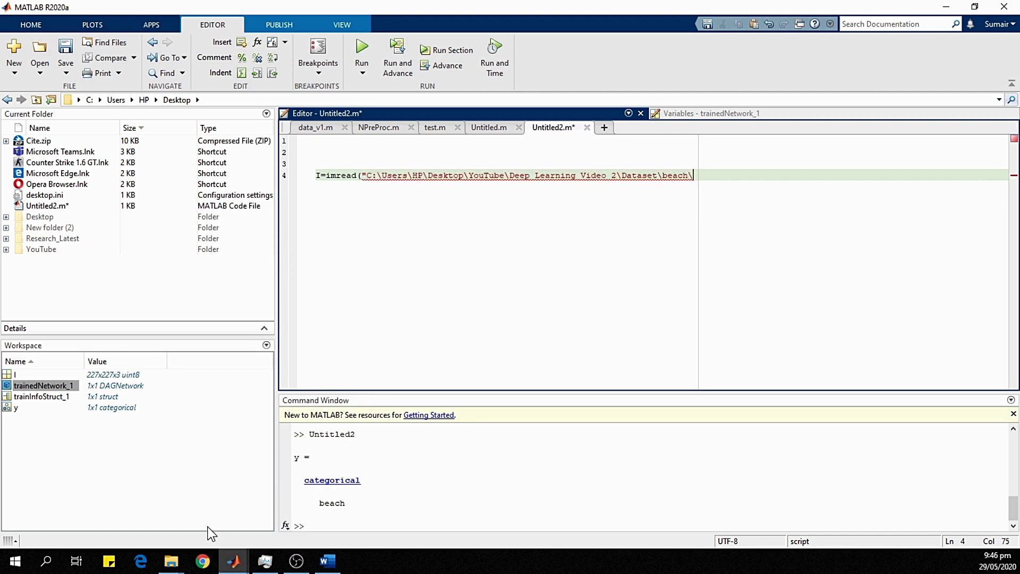
# Append the image name sun_avnqdmhxacjnbwmk with .jpg"); to complete the imread line.
pyautogui.moveTo(171, 561)
pyautogui.click(197, 506)
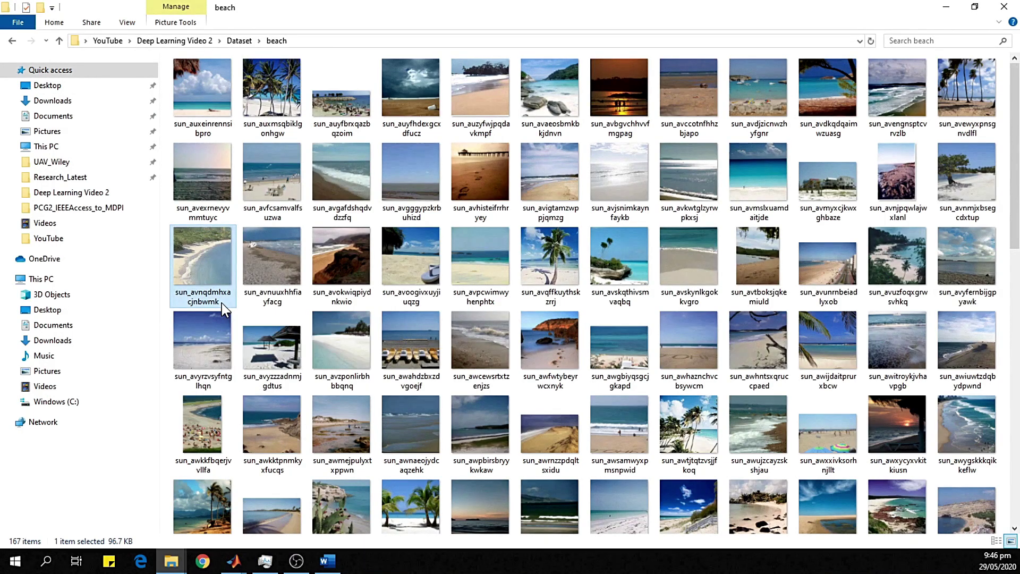
pyautogui.click(234, 561)
pyautogui.click(307, 507)
pyautogui.write('sun_avnqdmhxacjnbwmk')
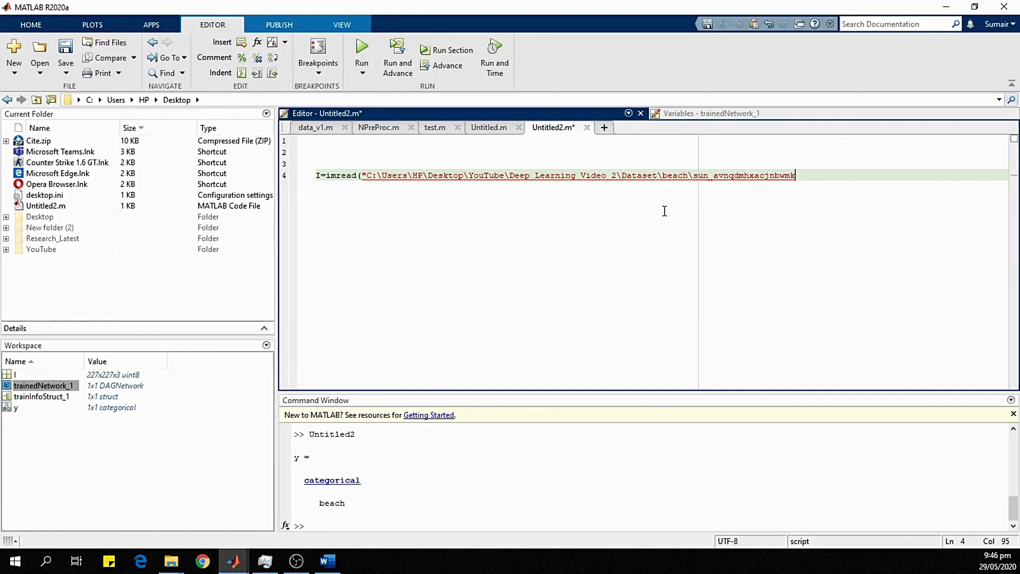
pyautogui.write('.jpg")')
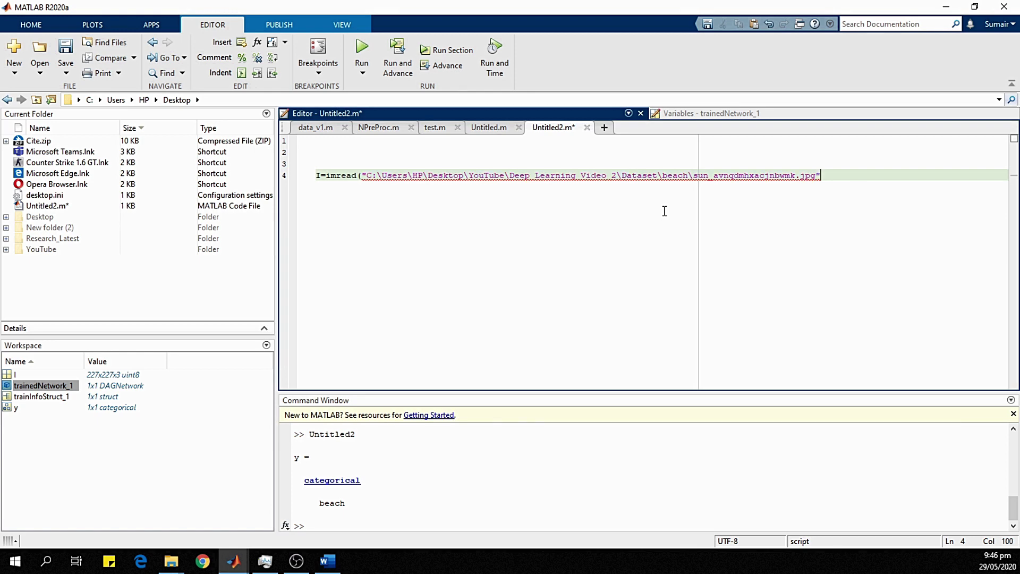
pyautogui.write(';')
pyautogui.press('Return')
pyautogui.press('Return')
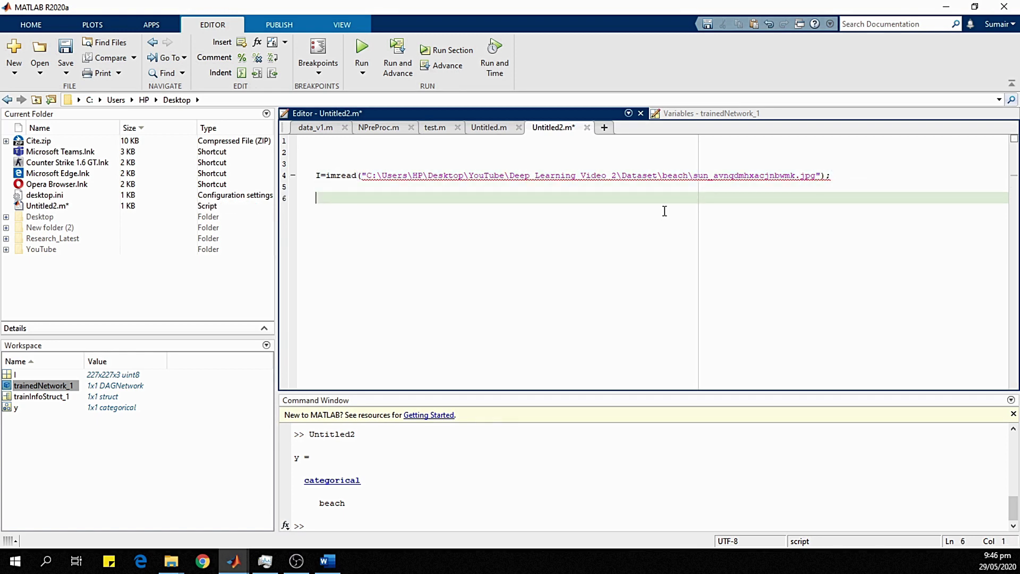
# Add I=imresize(I,[227 227]); and y=classify(trainedNetwork_1,I); to the script.
pyautogui.write('I=imresize(')
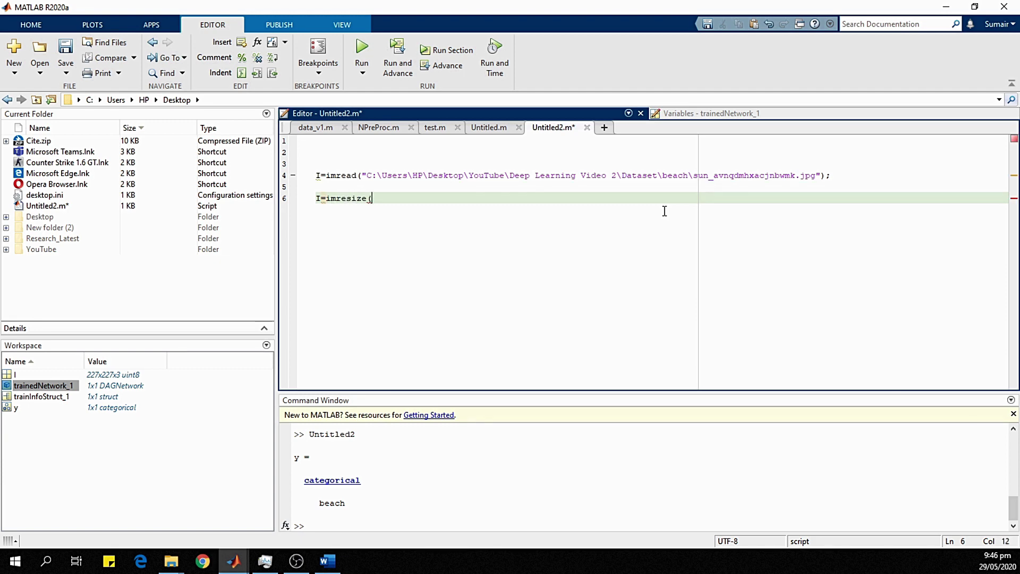
pyautogui.write('I,[227 227]);')
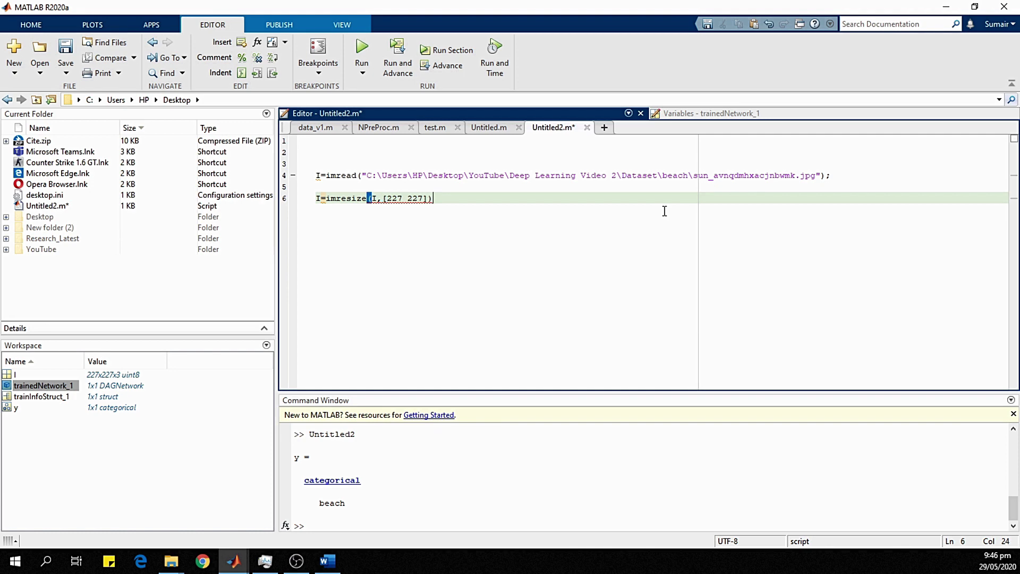
pyautogui.press('Return')
pyautogui.press('Return')
pyautogui.write('y=cls')
pyautogui.press('BackSpace')
pyautogui.write('assify(train')
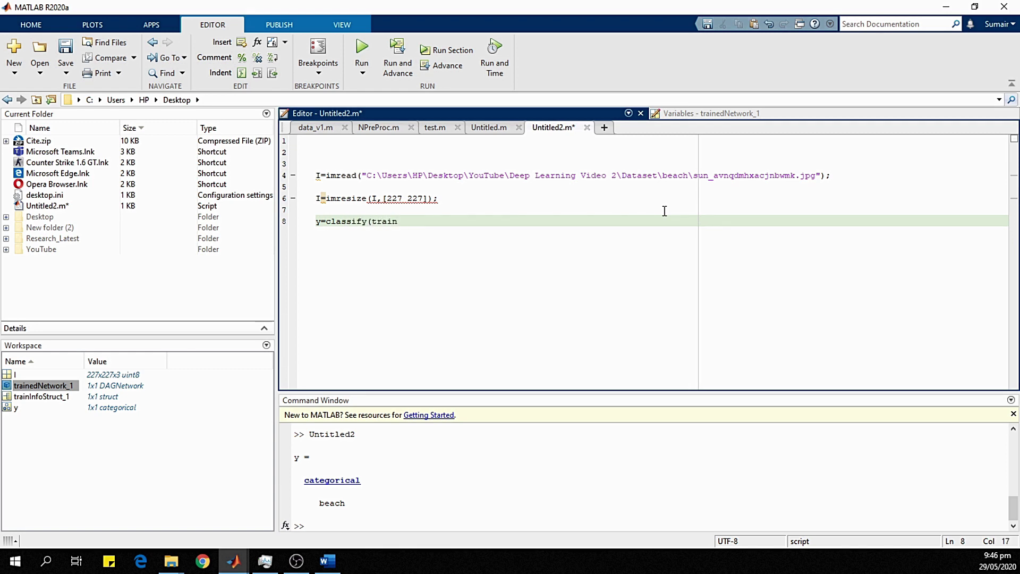
pyautogui.write('edNet')
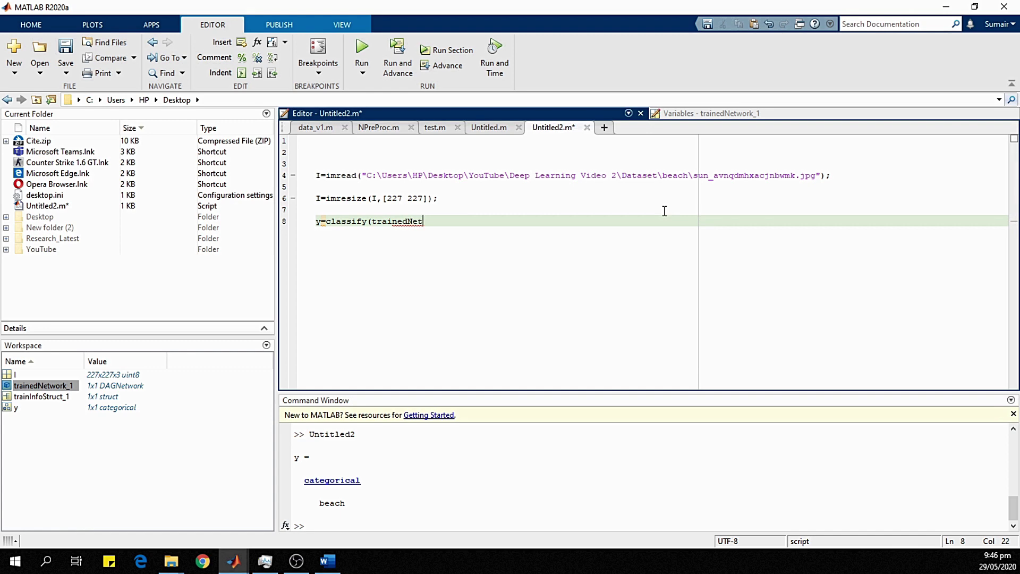
pyautogui.write('work_1,I);')
# Remove the classify line's semicolon so y prints, then save and run the script.
pyautogui.click(462, 222)
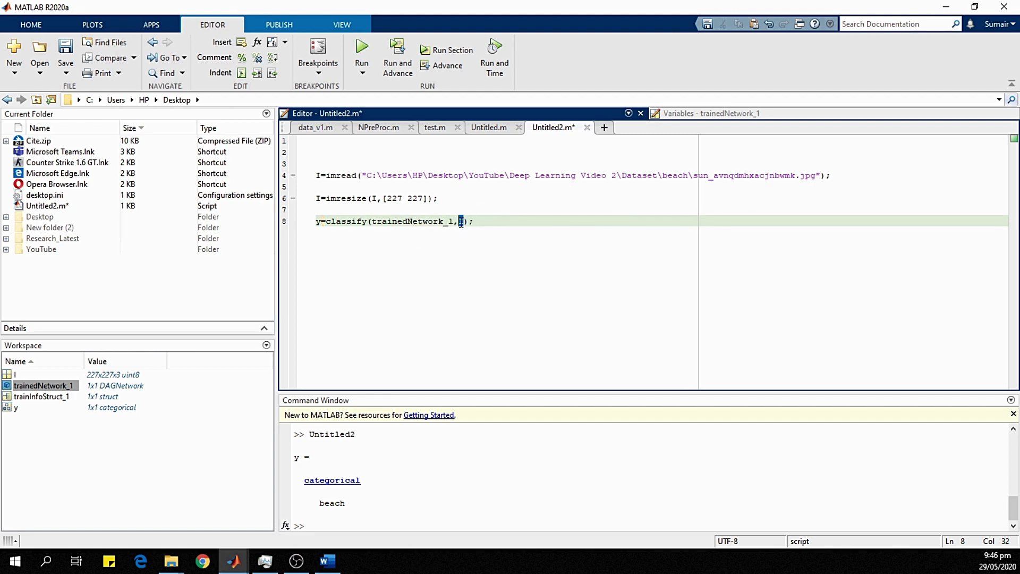
pyautogui.doubleClick(409, 222)
pyautogui.doubleClick(319, 221)
pyautogui.click(504, 223)
pyautogui.press('BackSpace')
pyautogui.click(427, 250)
pyautogui.hotkey('ctrl', 's')
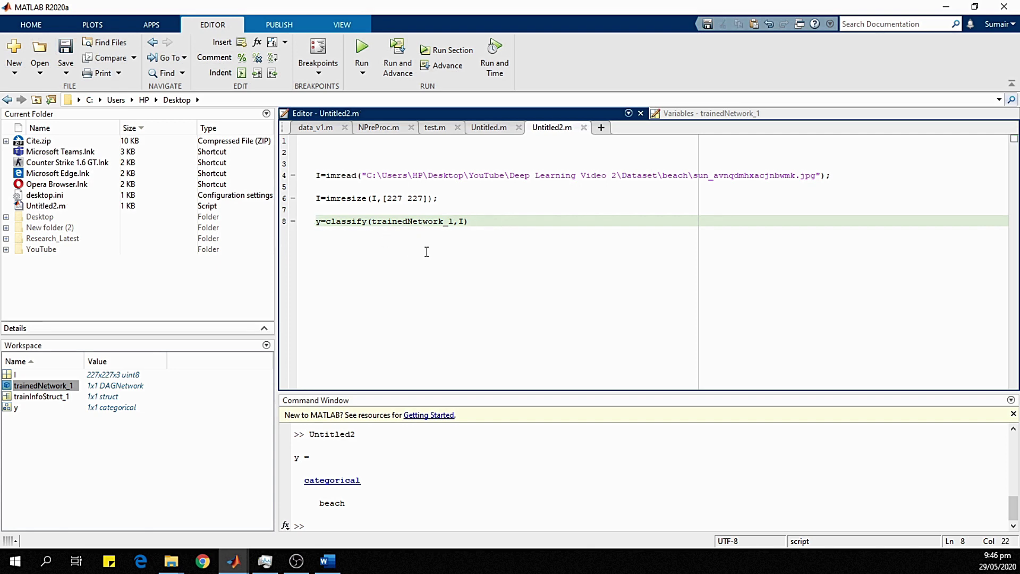
pyautogui.click(360, 46)
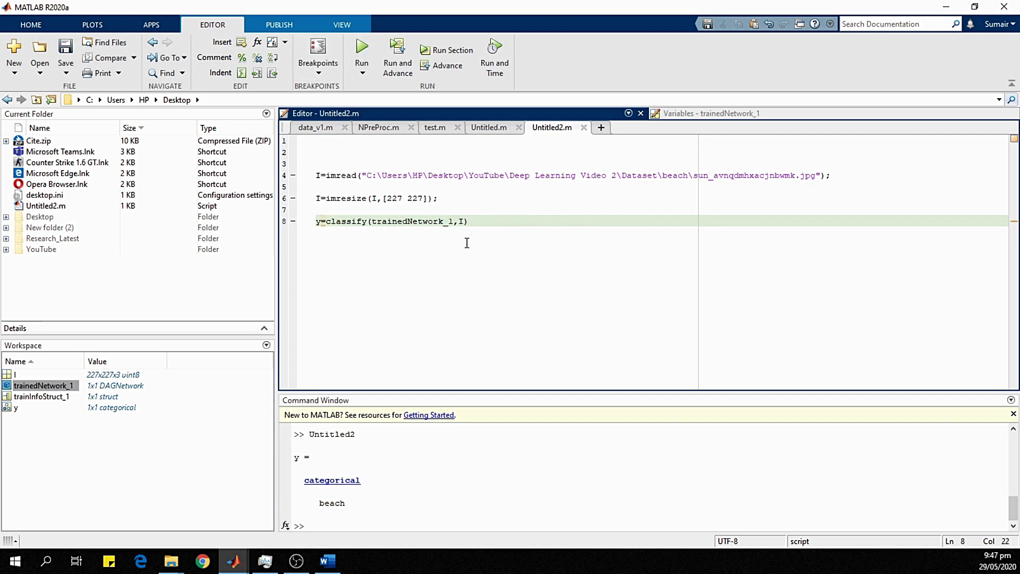